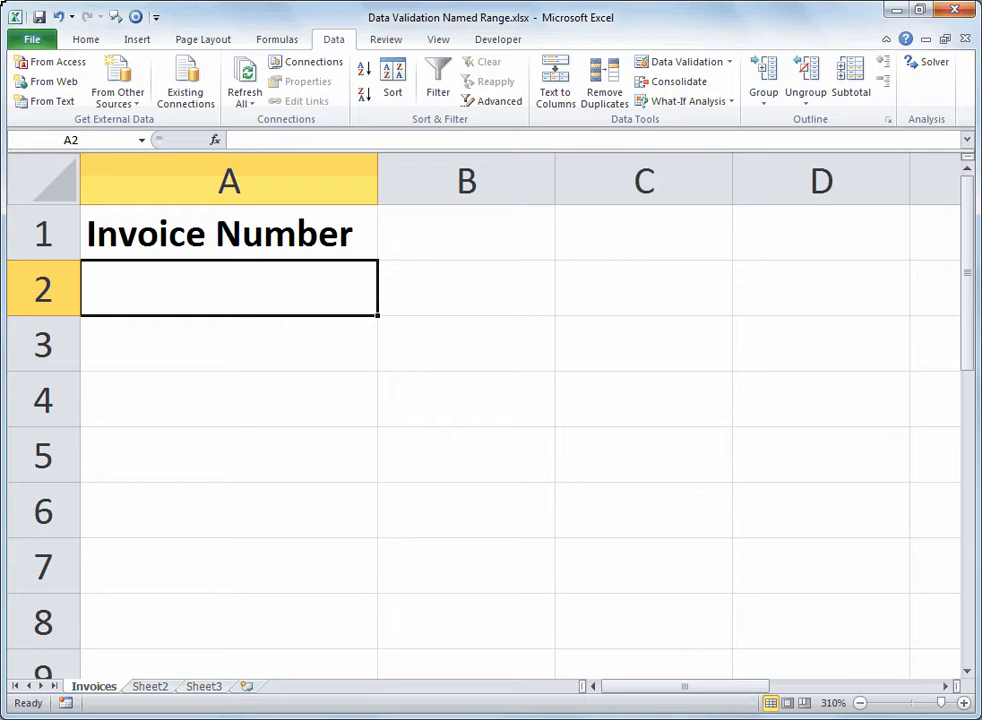
# Fill cells A2 to A8 with a series starting at 1000 and rising by 10 up to 1060.
pyautogui.write('1000')
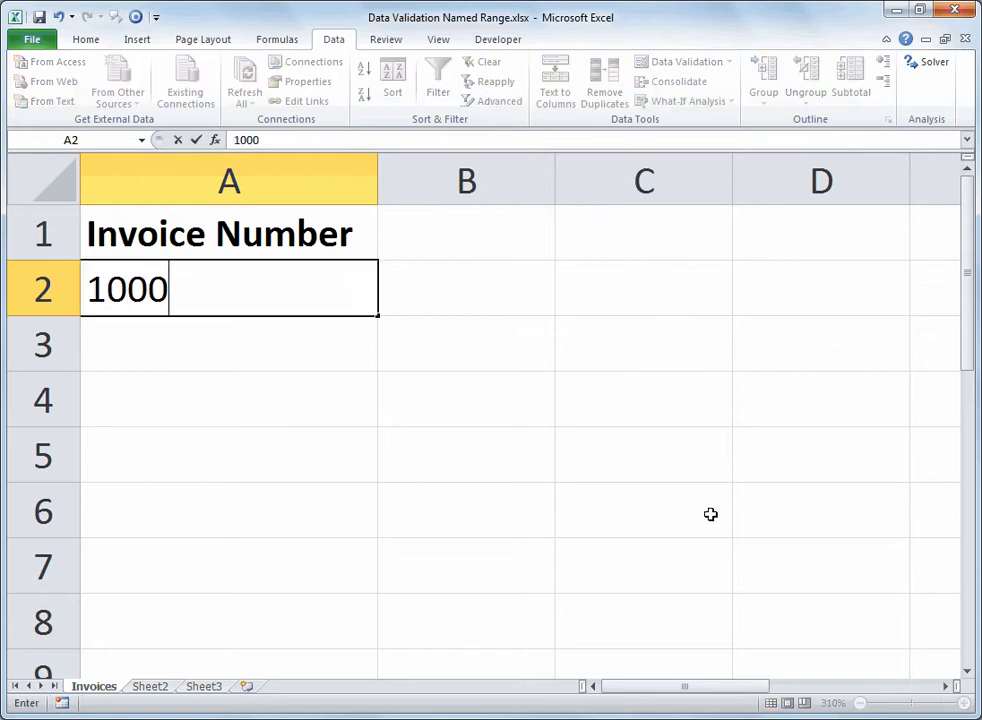
pyautogui.press('Return')
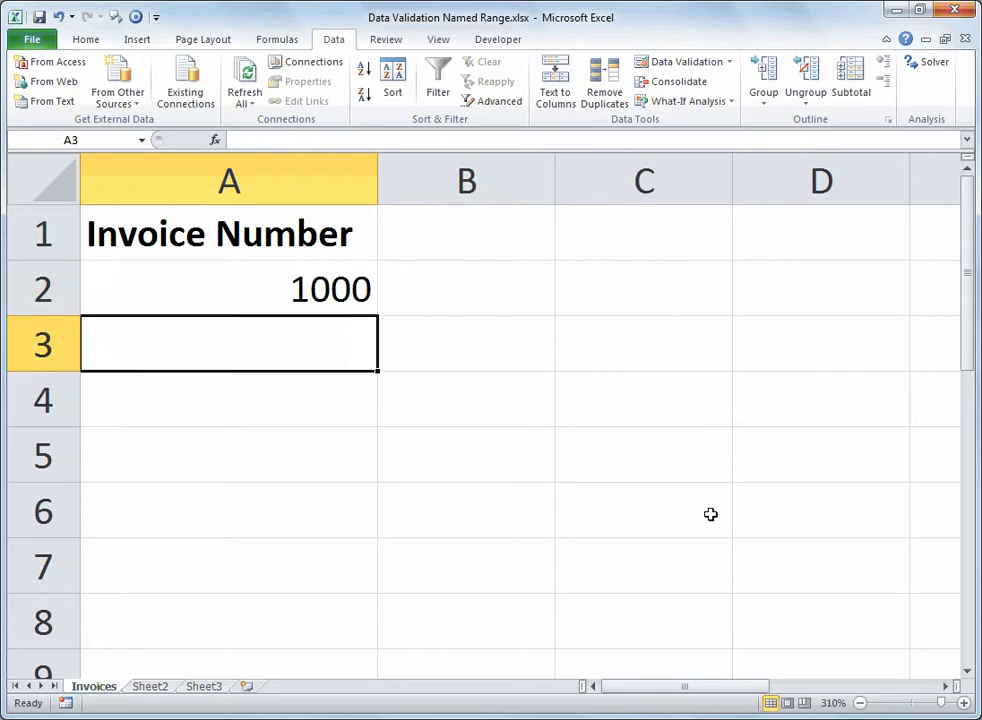
pyautogui.write('1010')
pyautogui.press('Return')
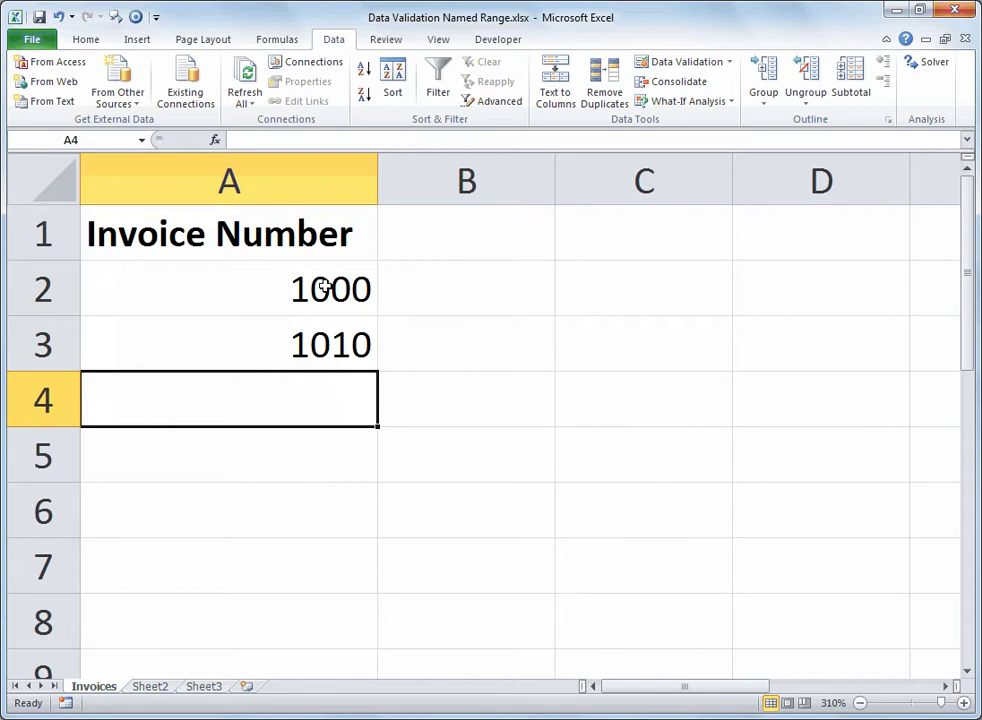
pyautogui.moveTo(324, 288); pyautogui.dragTo(314, 366)
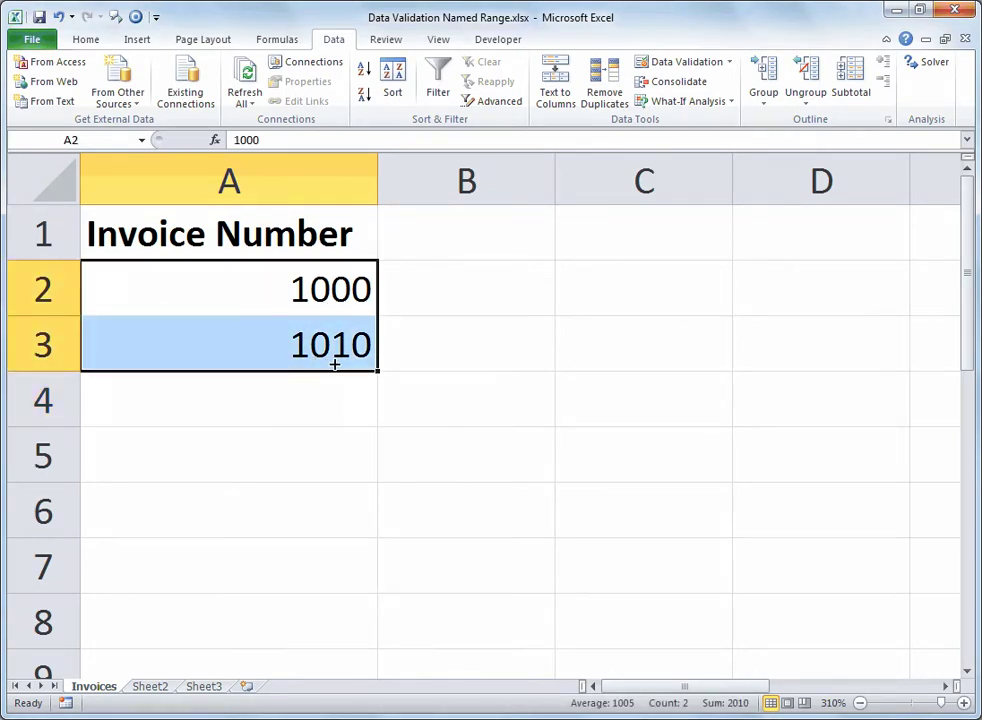
pyautogui.moveTo(376, 372); pyautogui.dragTo(352, 626)
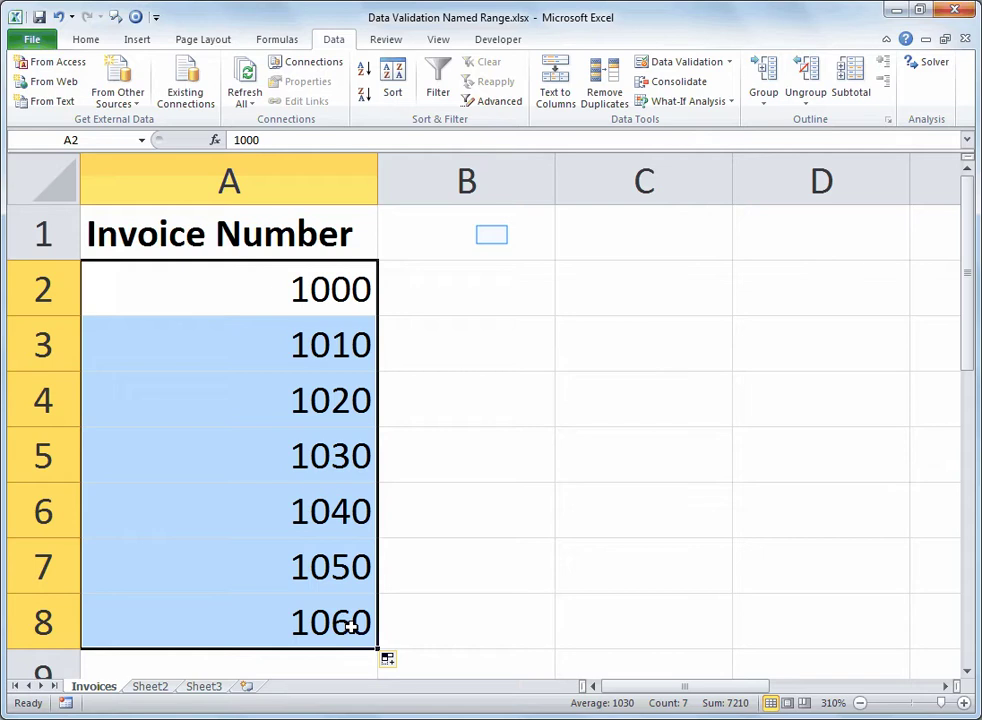
# Add the column heading Terms in cell B1 and make it bold.
pyautogui.click(492, 235)
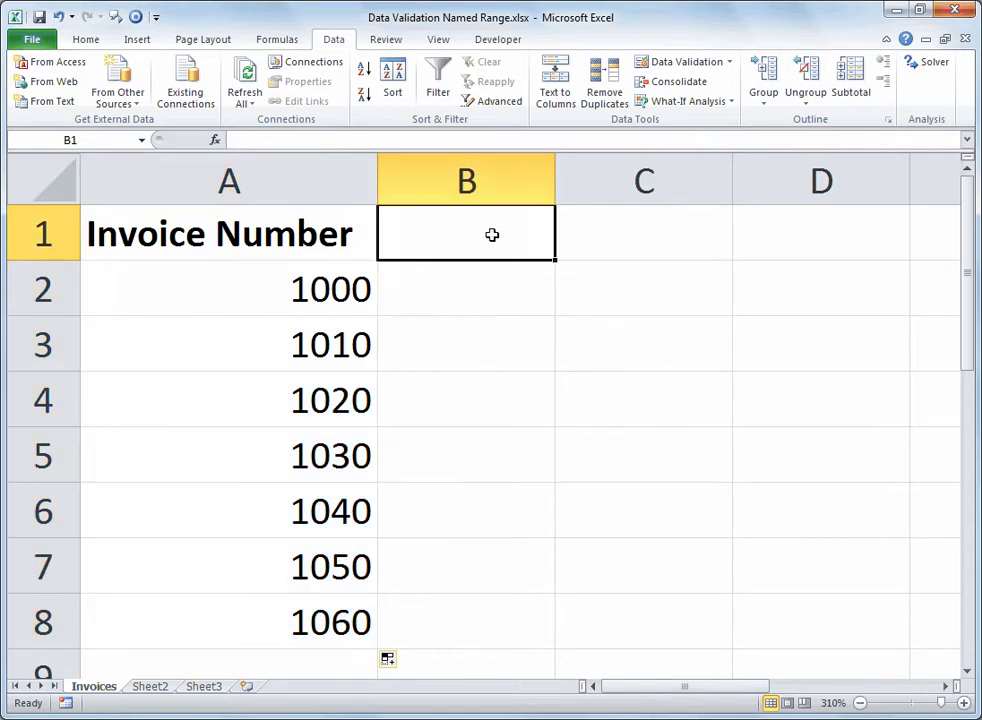
pyautogui.write('Terms')
pyautogui.press('Return')
pyautogui.click(492, 235)
pyautogui.hotkey('ctrl', 'b')
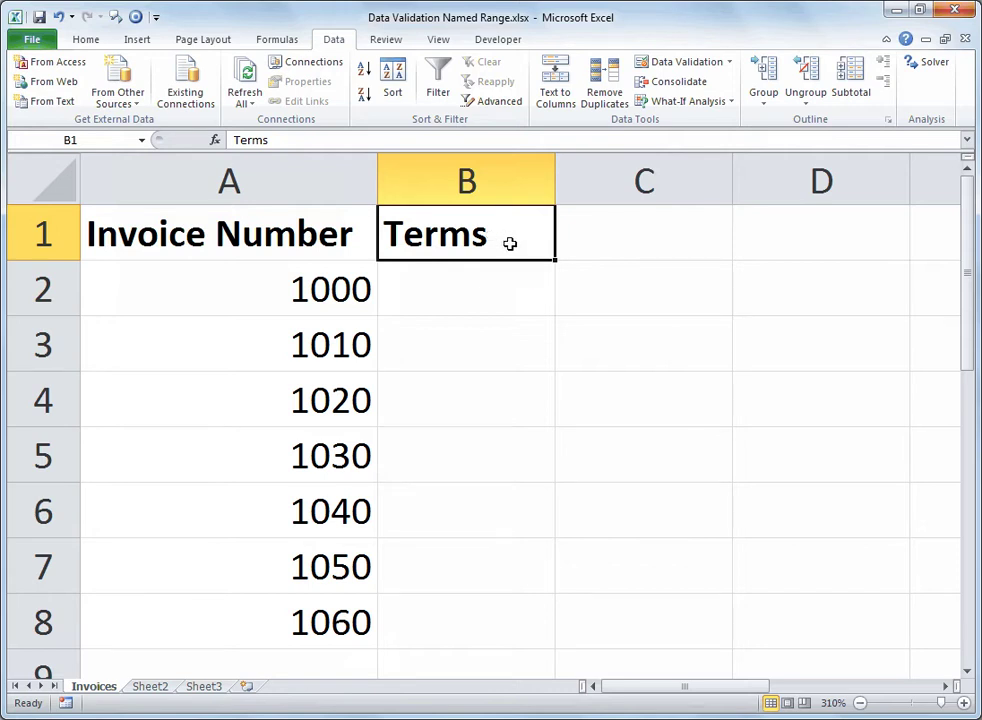
pyautogui.click(518, 276)
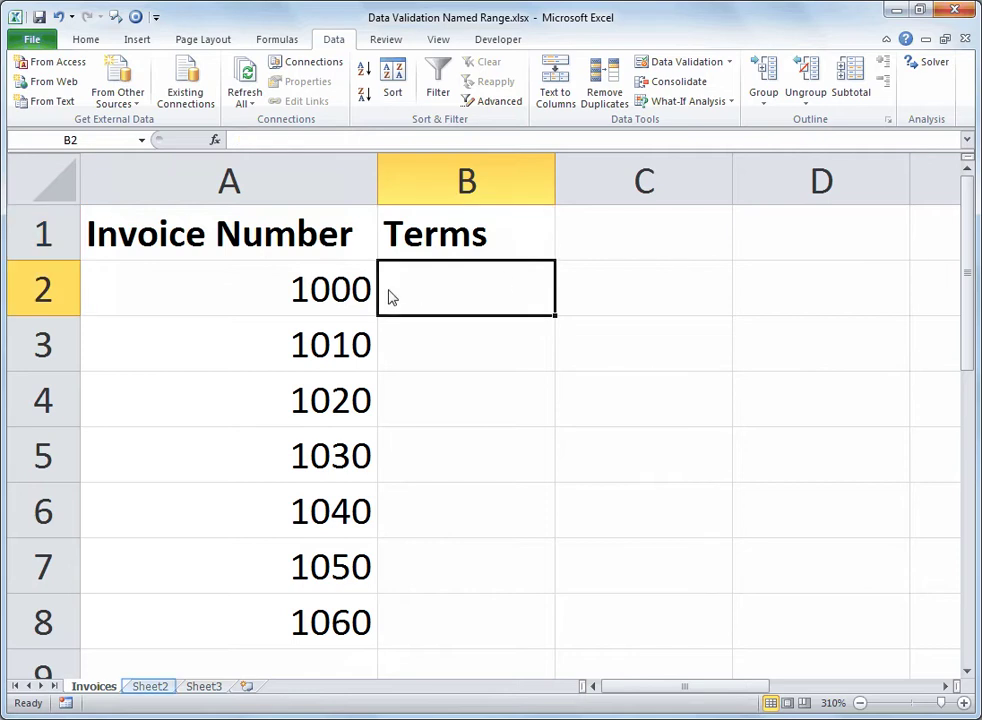
# On Sheet2, enter Net 30, Net 60 and Net 90 in cells A1 to A3.
pyautogui.click(152, 687)
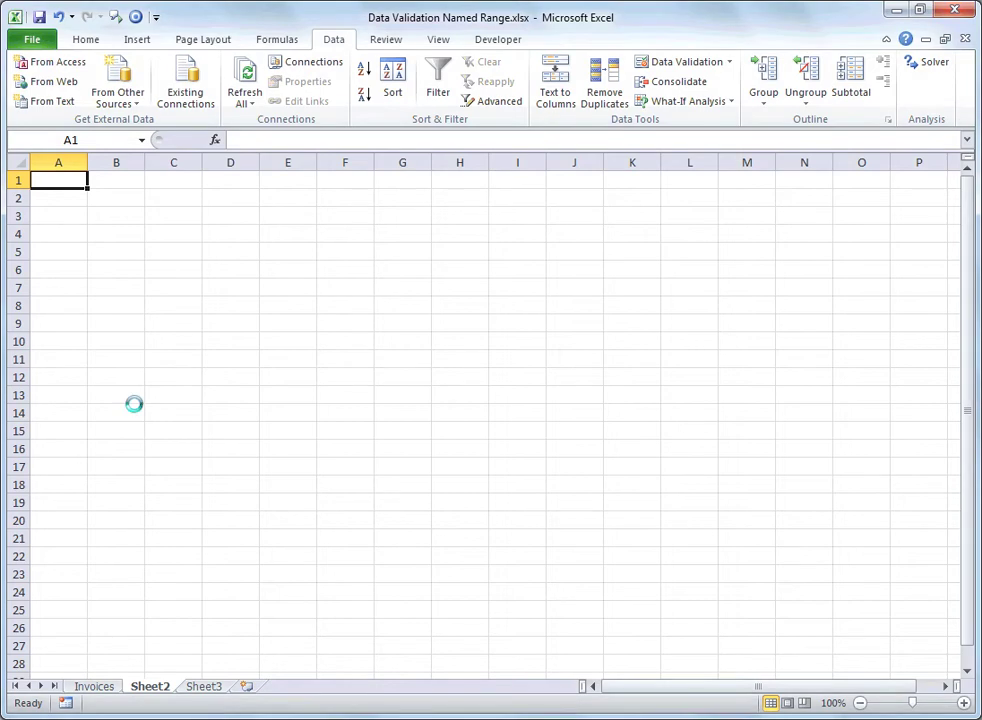
pyautogui.keyDown('ctrl'); pyautogui.scroll(11, 134, 403); pyautogui.keyUp('ctrl')
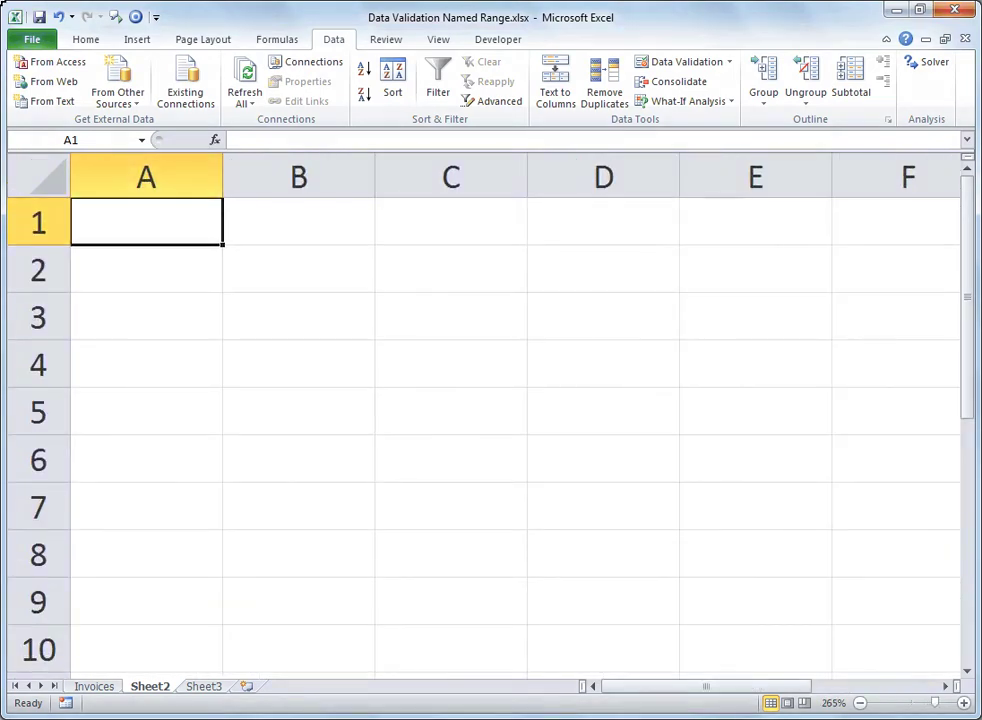
pyautogui.write('Ner 30')
pyautogui.press('BackSpace')
pyautogui.press('BackSpace')
pyautogui.press('BackSpace')
pyautogui.press('BackSpace')
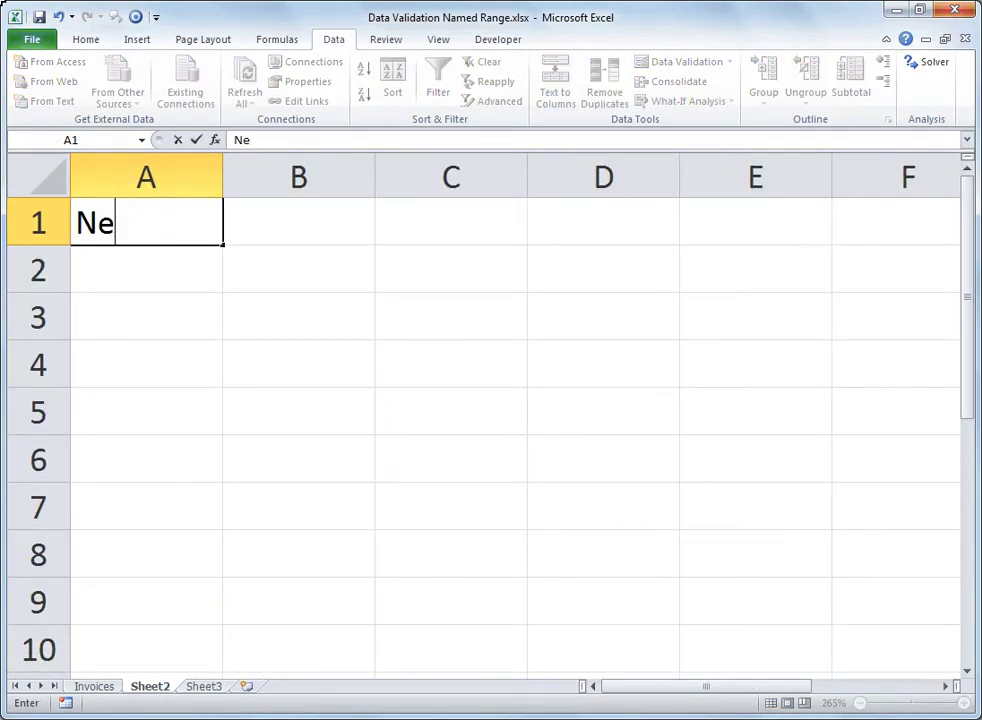
pyautogui.press('BackSpace')
pyautogui.write('w')
pyautogui.press('BackSpace')
pyautogui.write('et 30')
pyautogui.press('Return')
pyautogui.write('Net 60')
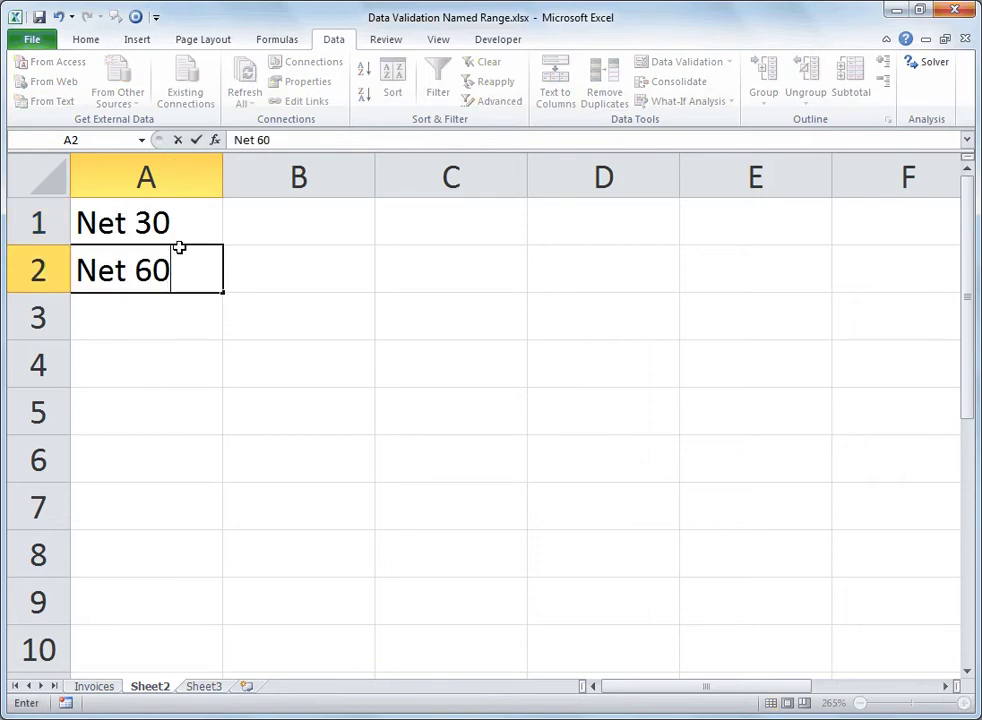
pyautogui.press('Return')
pyautogui.write('Net 90')
# Name the range A1:A3 holding the three payment terms Terms.
pyautogui.moveTo(166, 225); pyautogui.dragTo(168, 300)
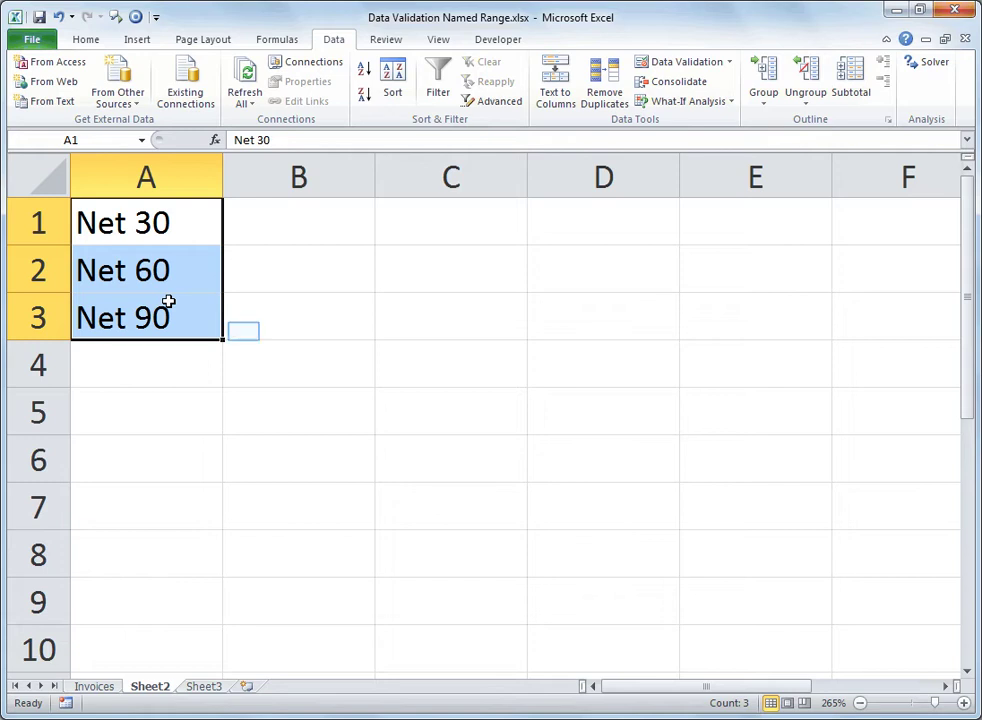
pyautogui.click(244, 331)
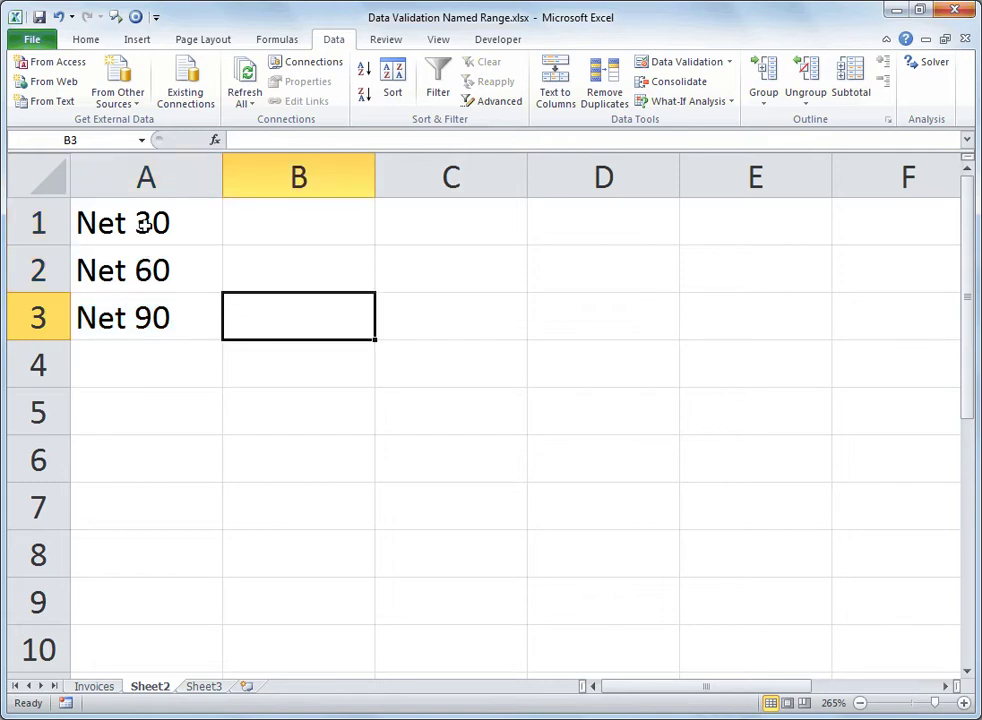
pyautogui.moveTo(140, 222); pyautogui.dragTo(148, 318)
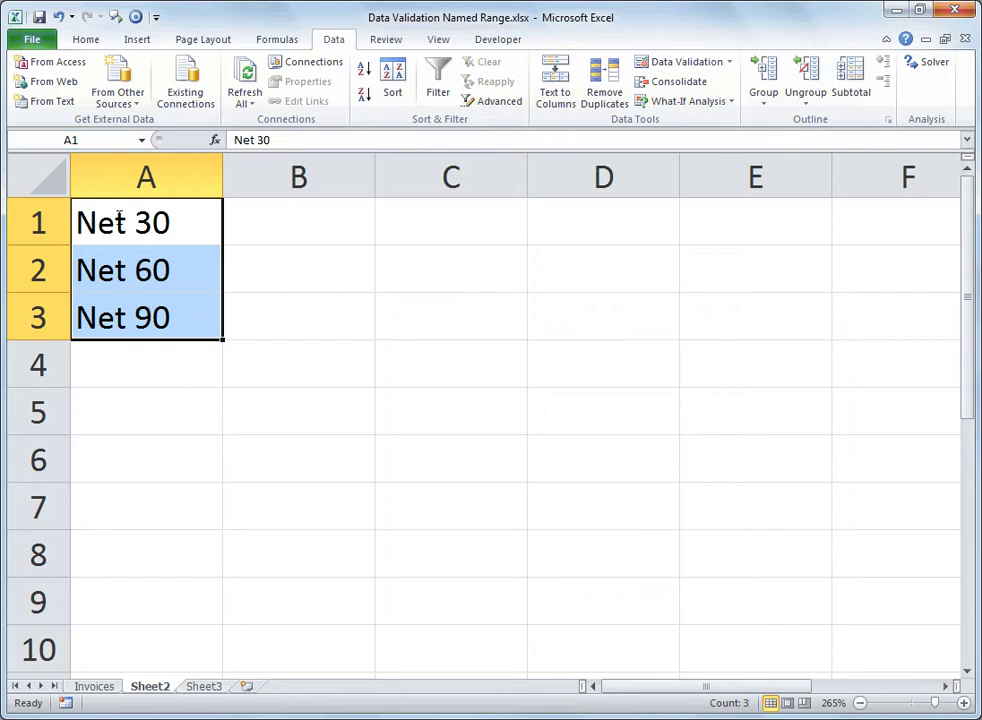
pyautogui.click(117, 146)
pyautogui.write('Terms')
pyautogui.press('Return')
# On the Invoices sheet, start a data validation rule for B2:B8 that allows values from a List.
pyautogui.click(95, 687)
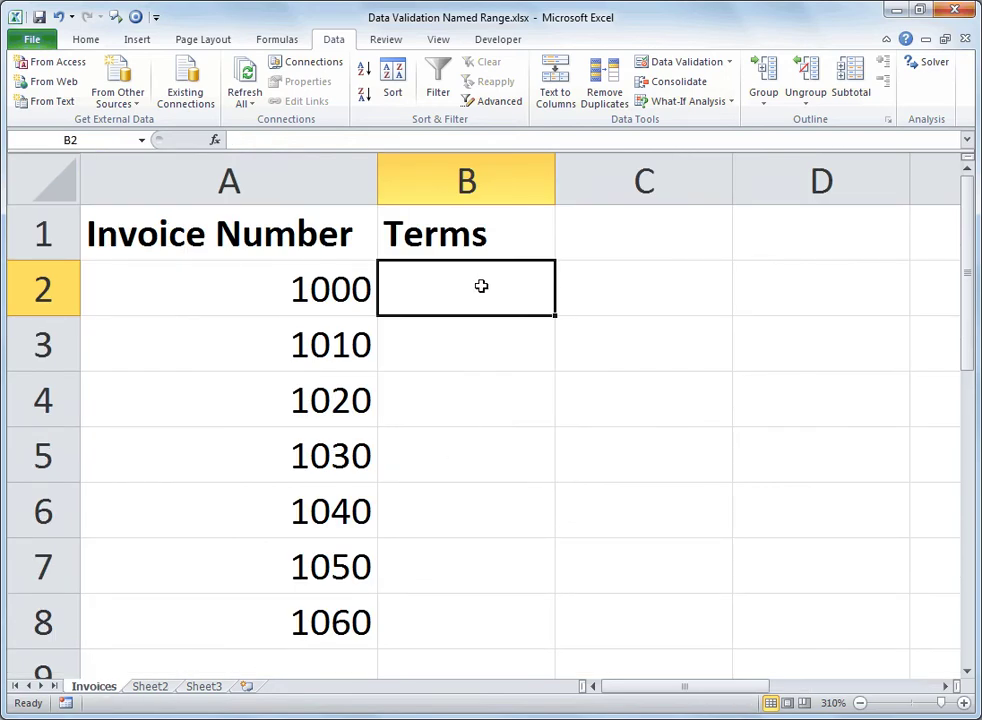
pyautogui.moveTo(480, 296); pyautogui.dragTo(455, 619)
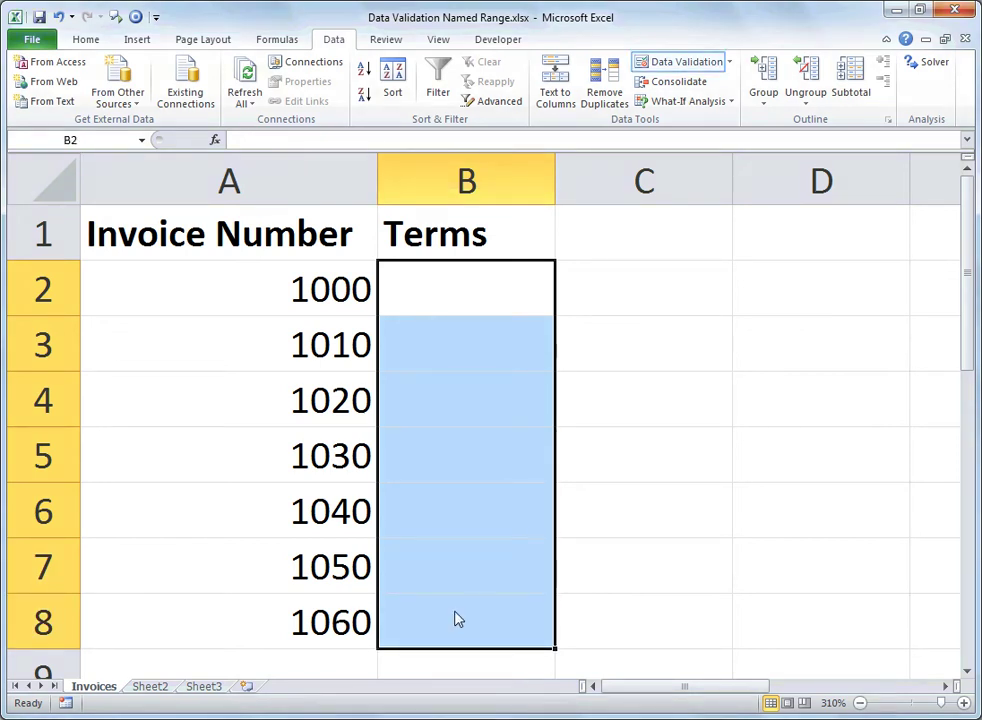
pyautogui.click(700, 62)
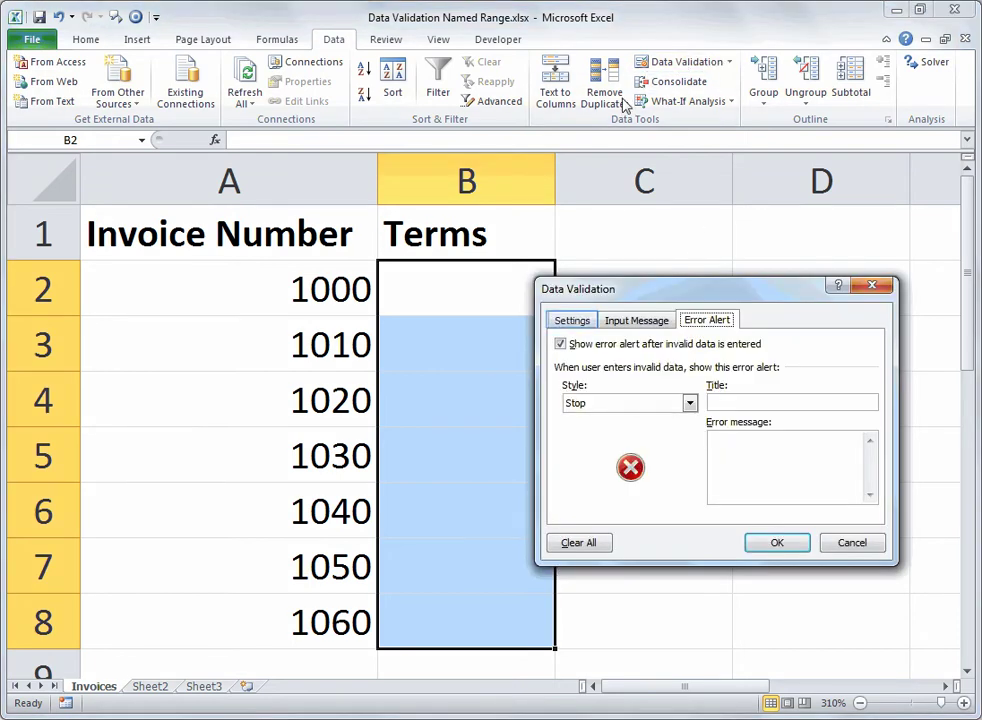
pyautogui.click(572, 321)
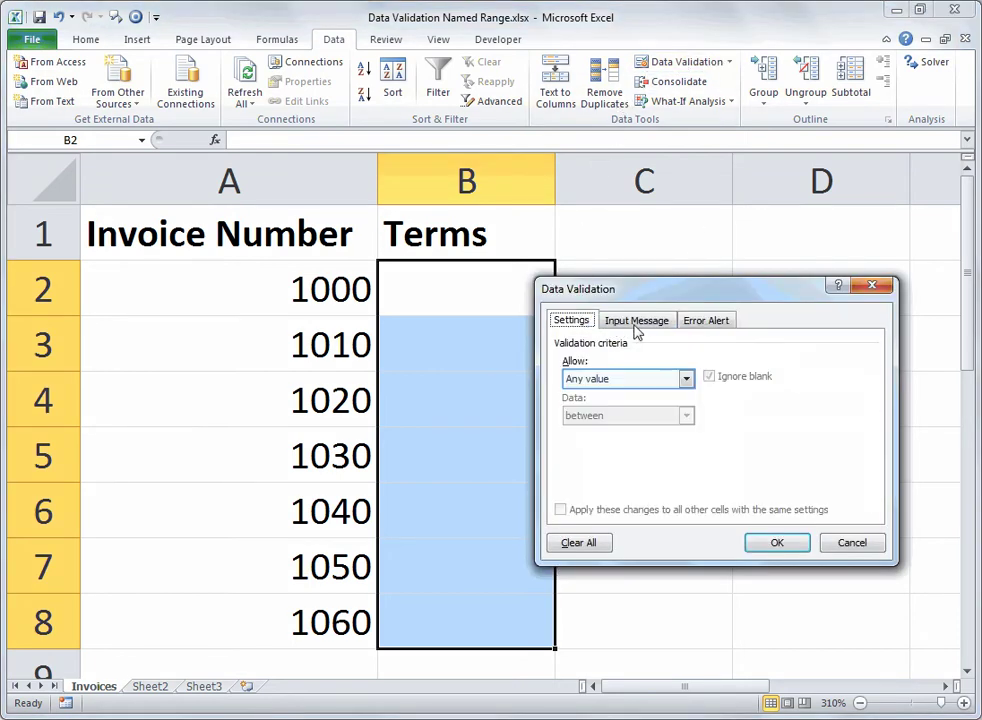
pyautogui.click(686, 379)
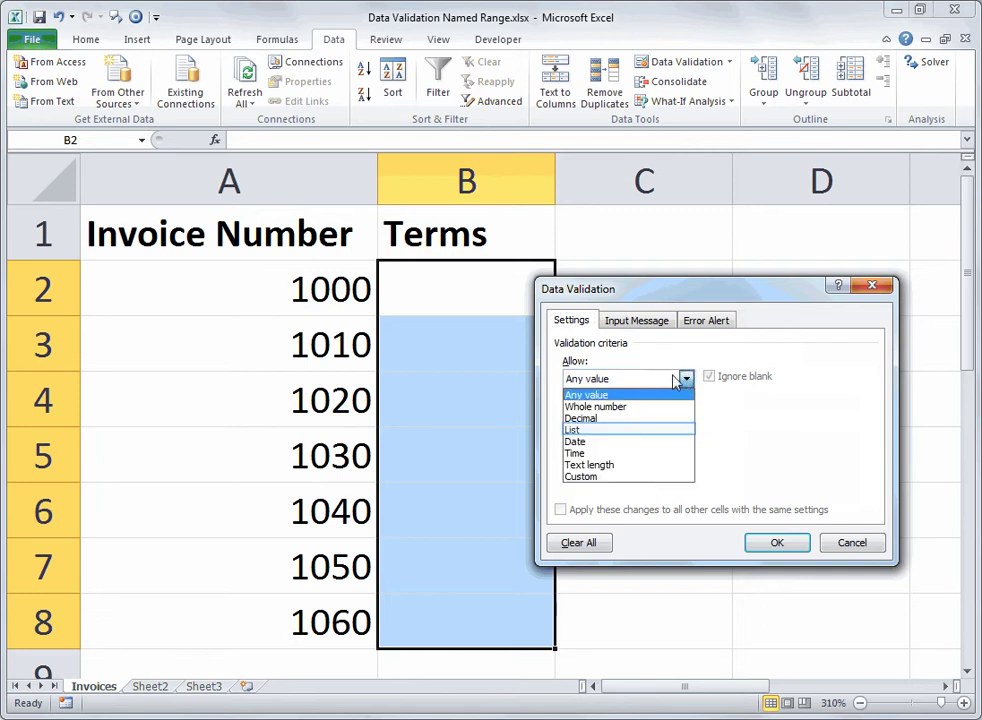
pyautogui.click(624, 430)
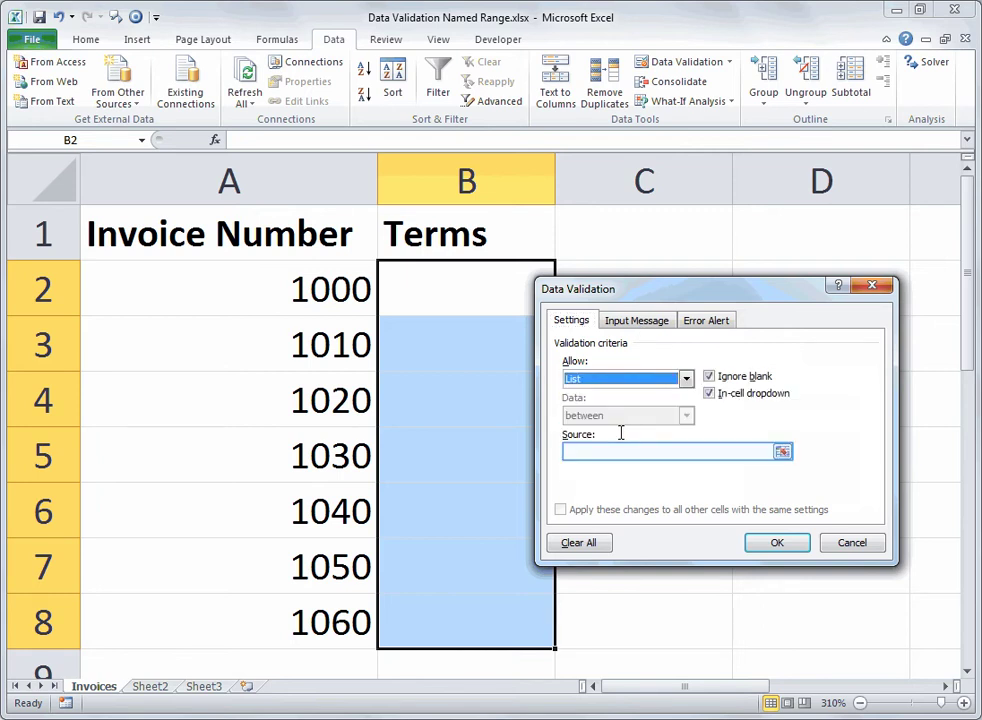
pyautogui.click(624, 450)
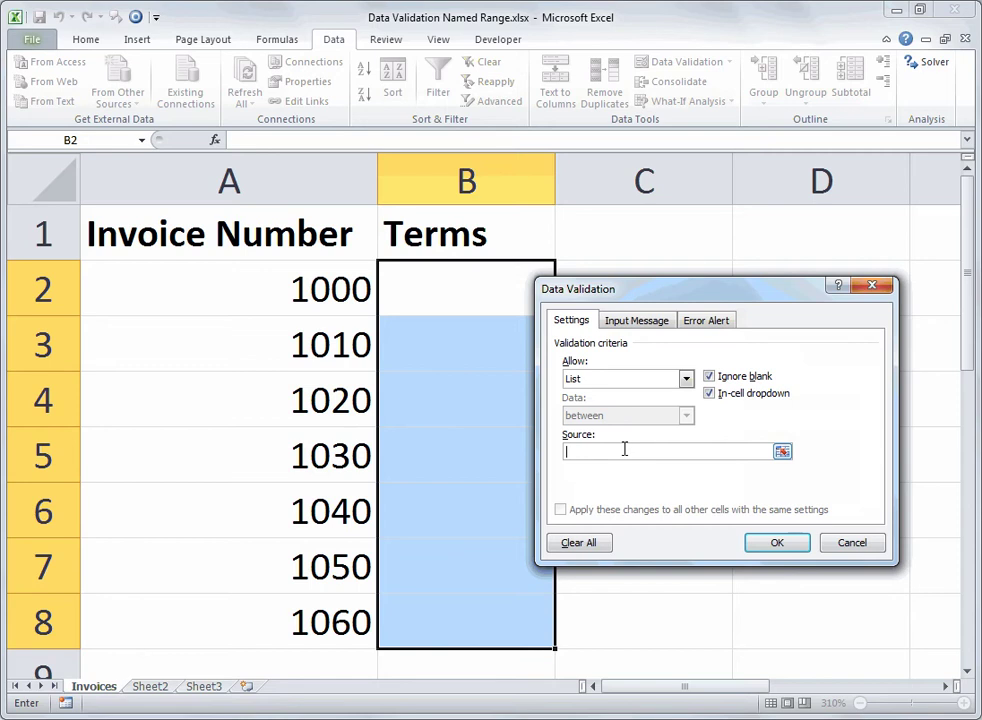
pyautogui.write('=Terms')
pyautogui.press('BackSpace')
pyautogui.press('BackSpace')
pyautogui.press('BackSpace')
pyautogui.press('BackSpace')
pyautogui.press('BackSpace')
pyautogui.press('BackSpace')
pyautogui.write('Net 30,Net 60')
pyautogui.hotkey('ctrl', 'a')
pyautogui.press('BackSpace')
# Set the validation list's source to the named range Terms and the error alert style to Warning.
pyautogui.write('=ter')
pyautogui.click(712, 321)
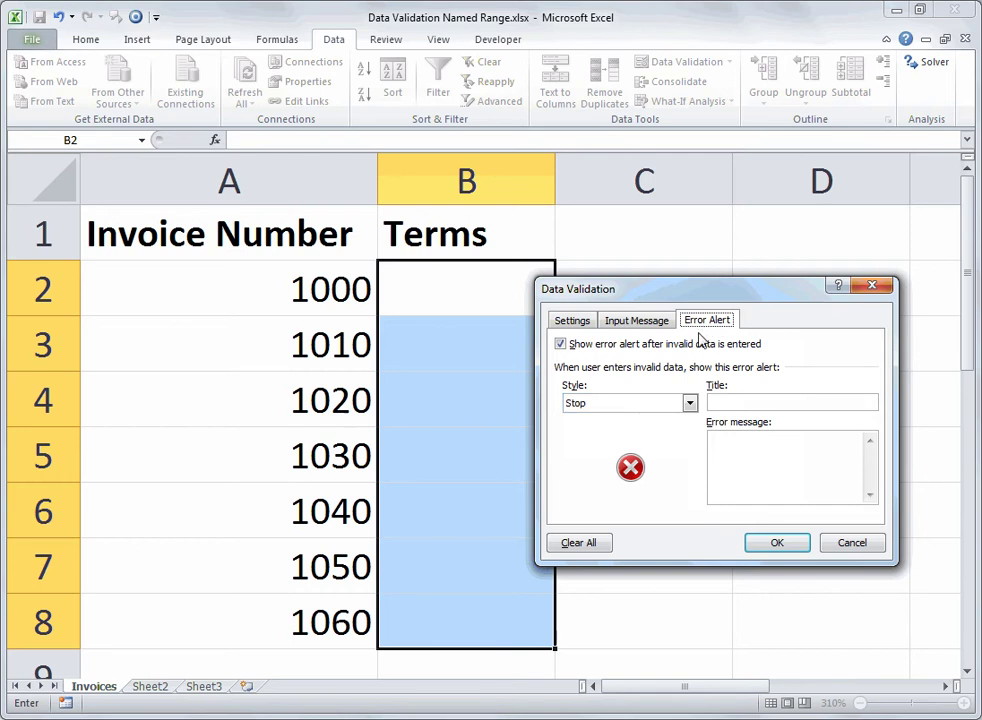
pyautogui.click(690, 403)
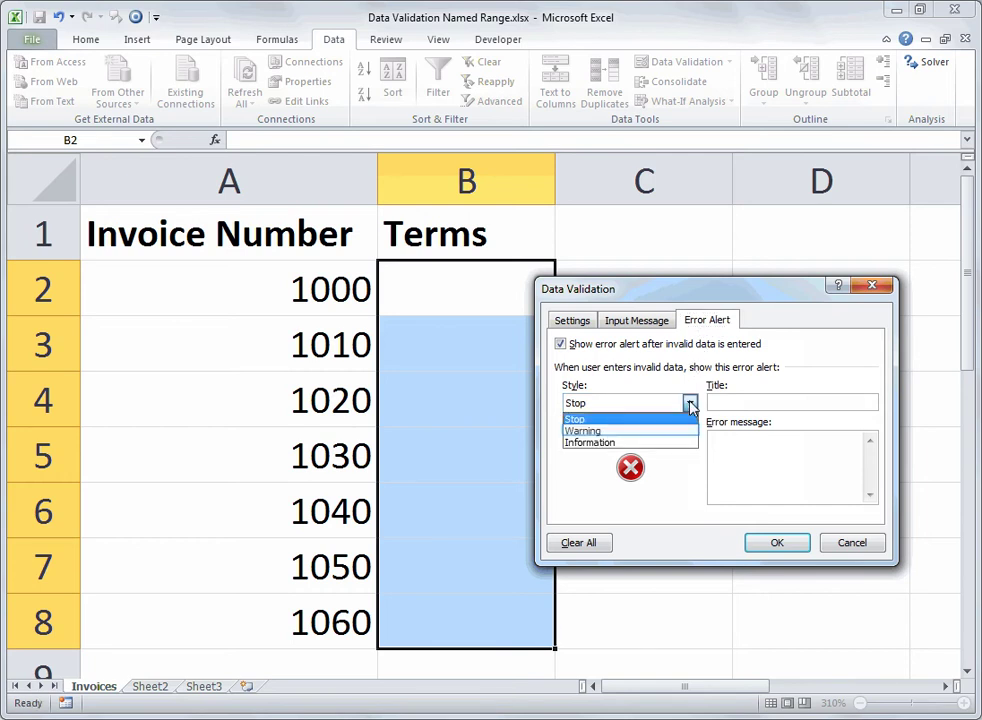
pyautogui.click(642, 430)
pyautogui.press('Tab')
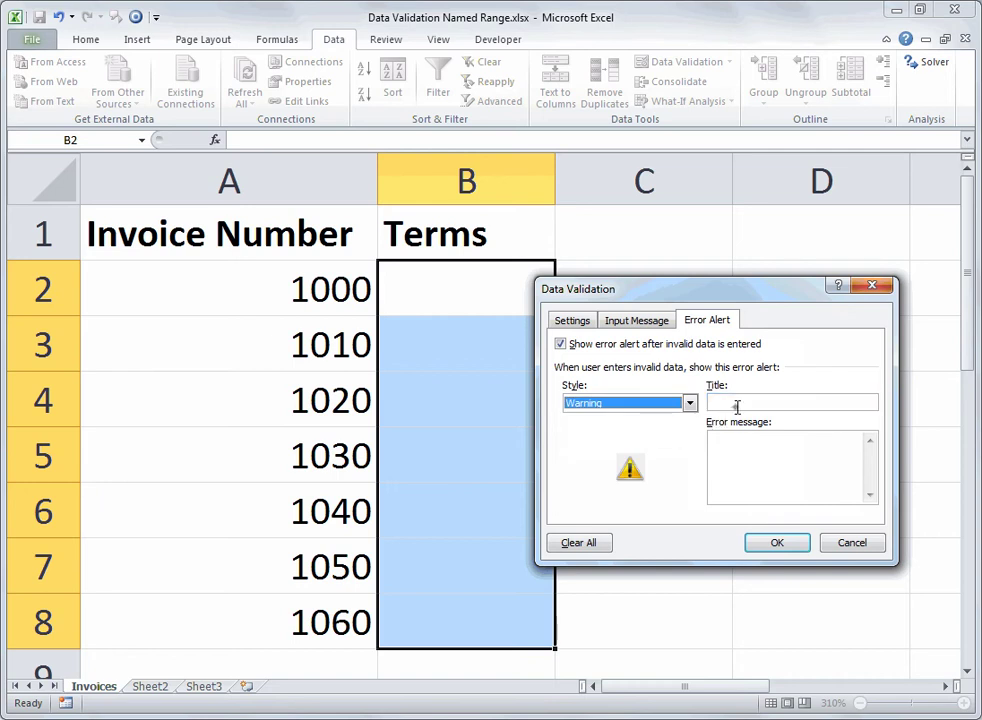
# Give the error alert the title "Are you sure?" and message "That is not a standard term for payment.", and apply the validation.
pyautogui.click(737, 406)
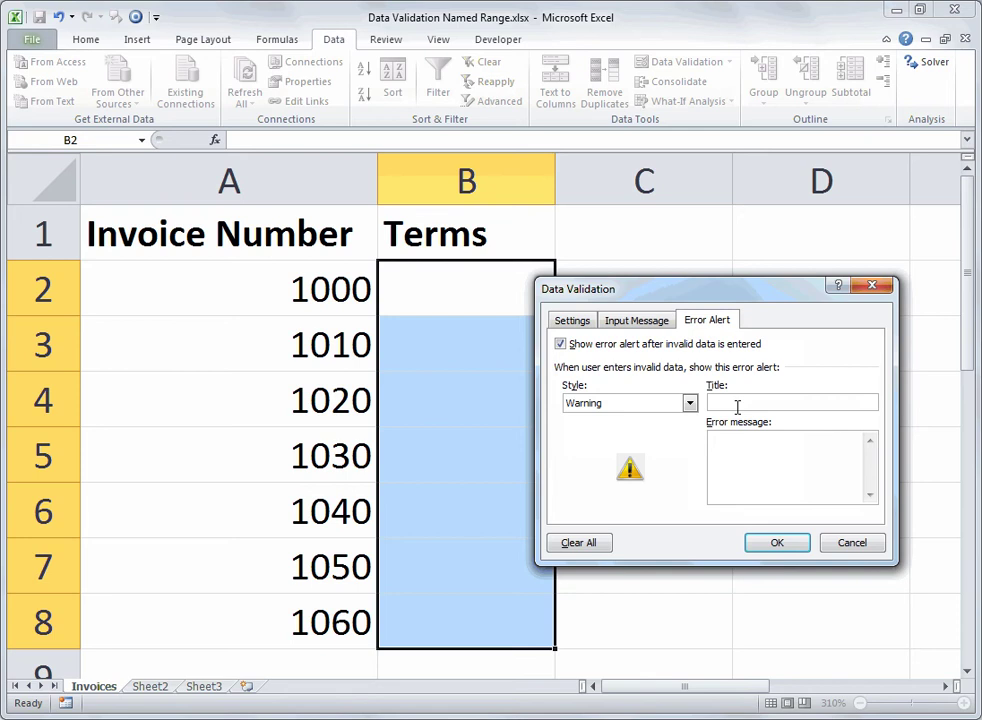
pyautogui.write('Are you sure?')
pyautogui.press('Tab')
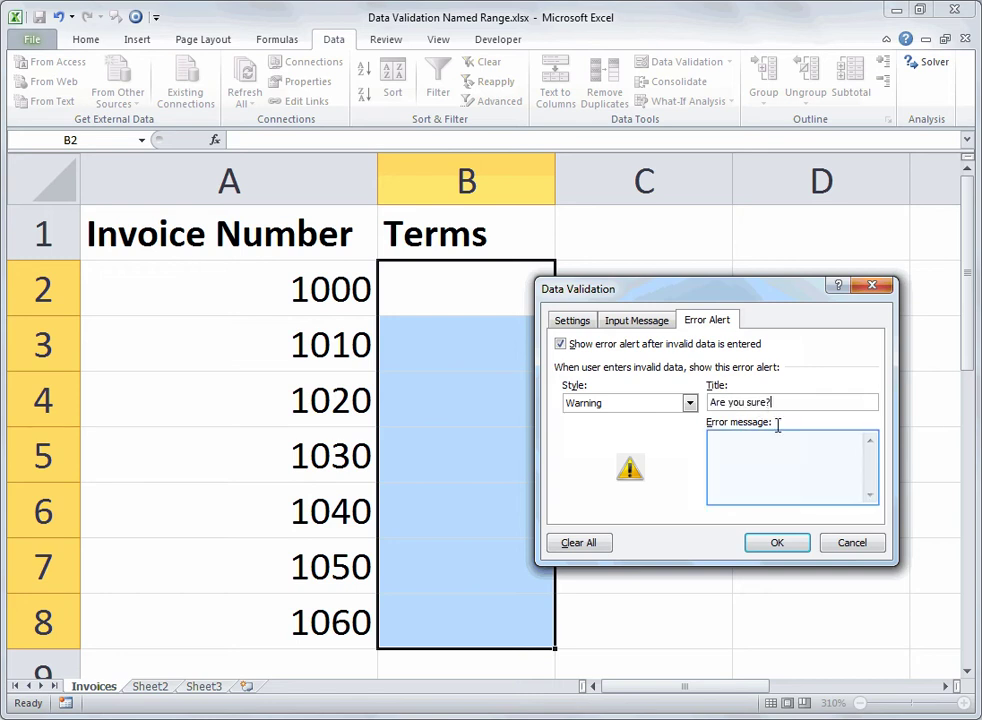
pyautogui.click(782, 443)
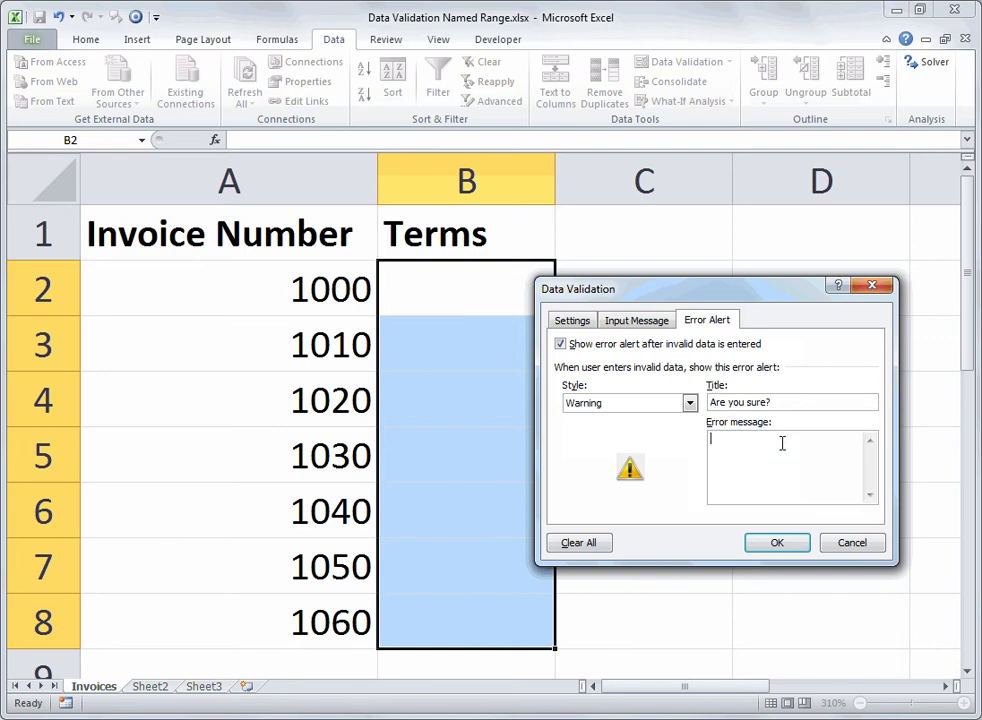
pyautogui.write('That is not a standard term for payment.')
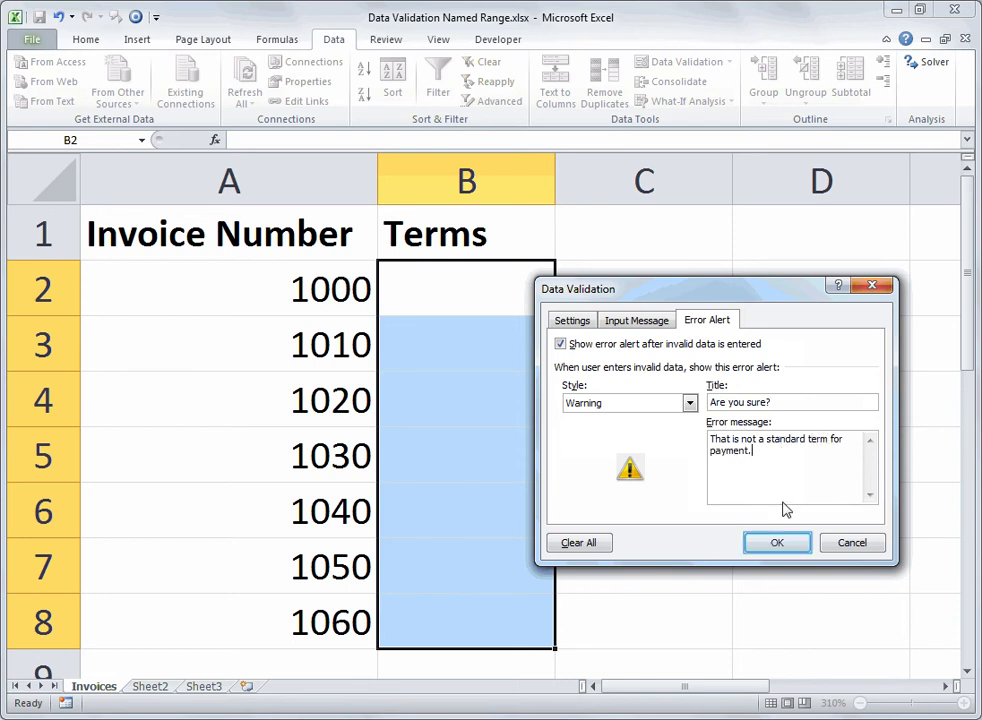
pyautogui.click(777, 541)
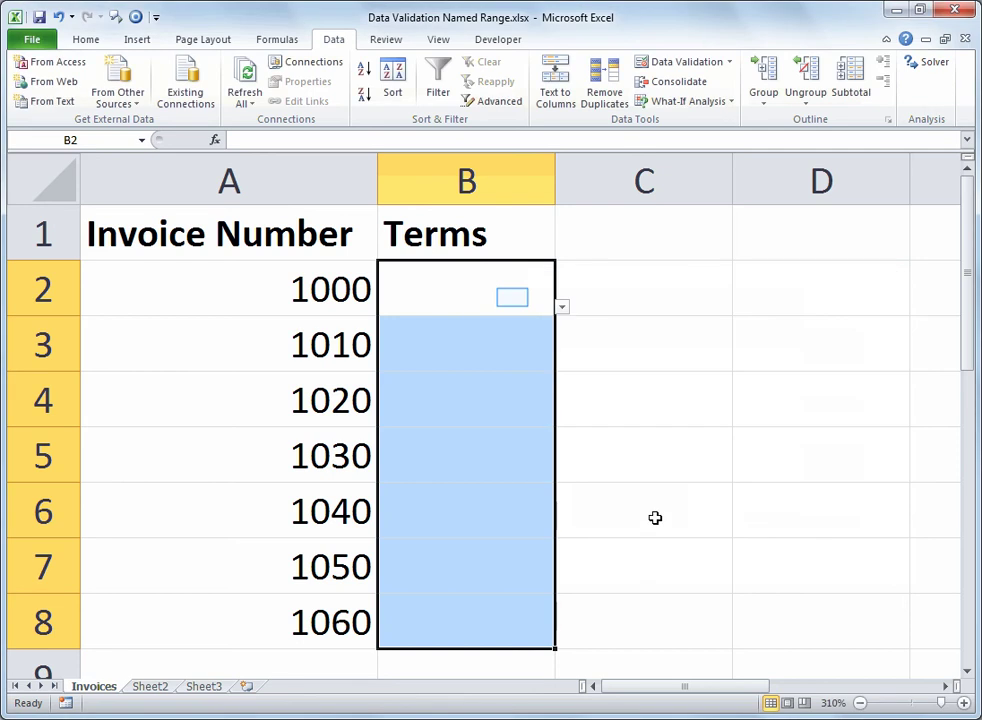
# Choose Net 60 in cell B2 and Net 90 in cell B3 from their validation lists.
pyautogui.click(512, 297)
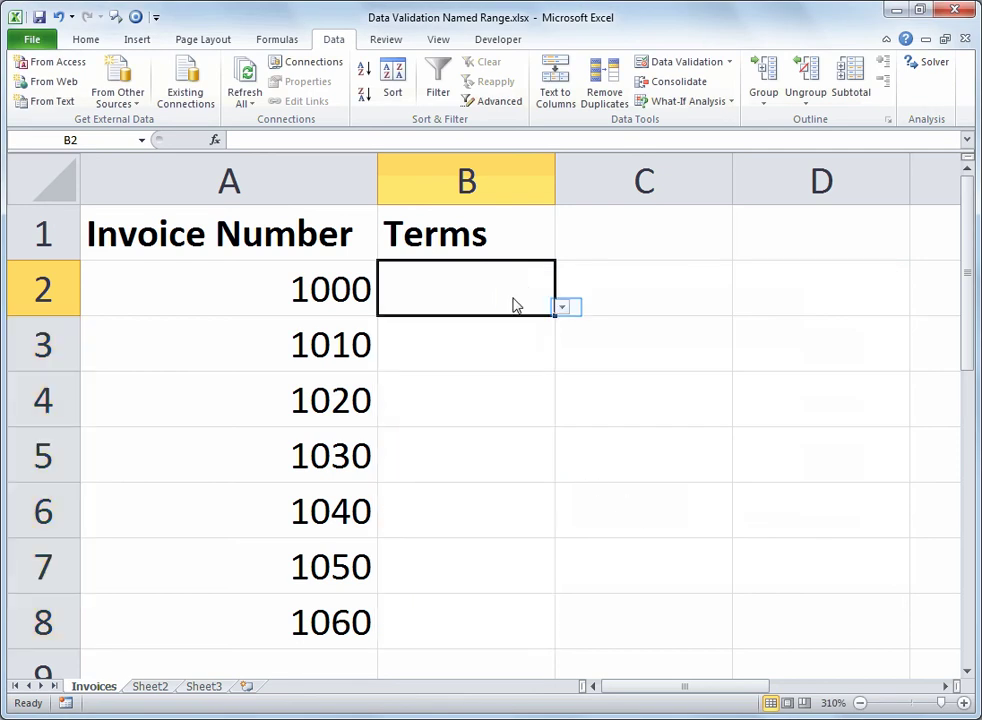
pyautogui.click(564, 309)
pyautogui.click(488, 364)
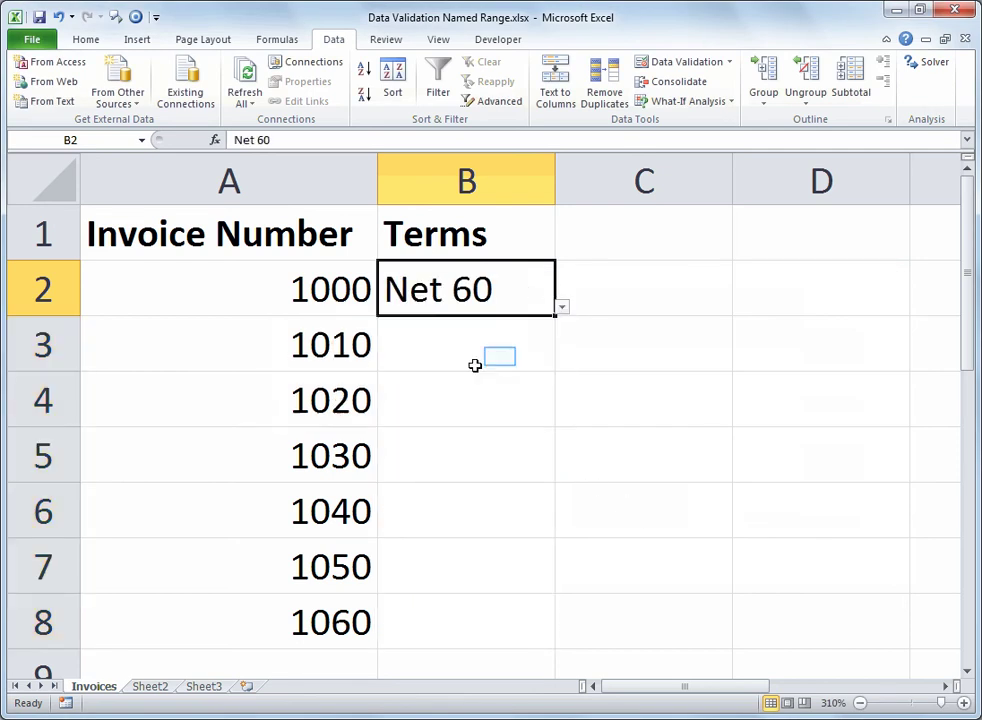
pyautogui.click(506, 354)
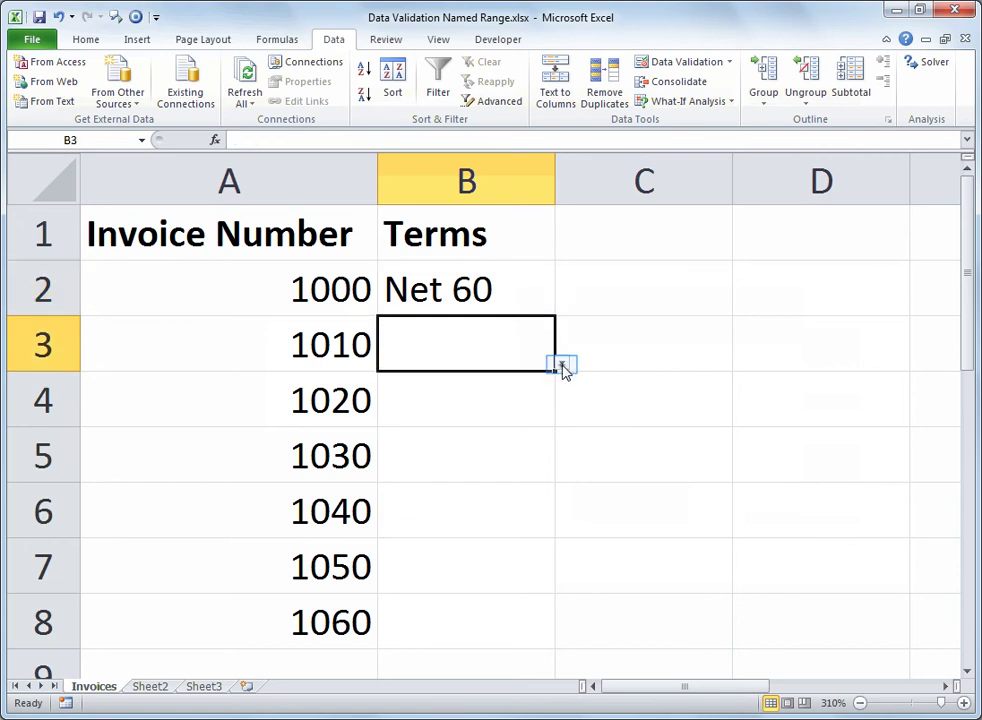
pyautogui.click(562, 367)
pyautogui.click(449, 459)
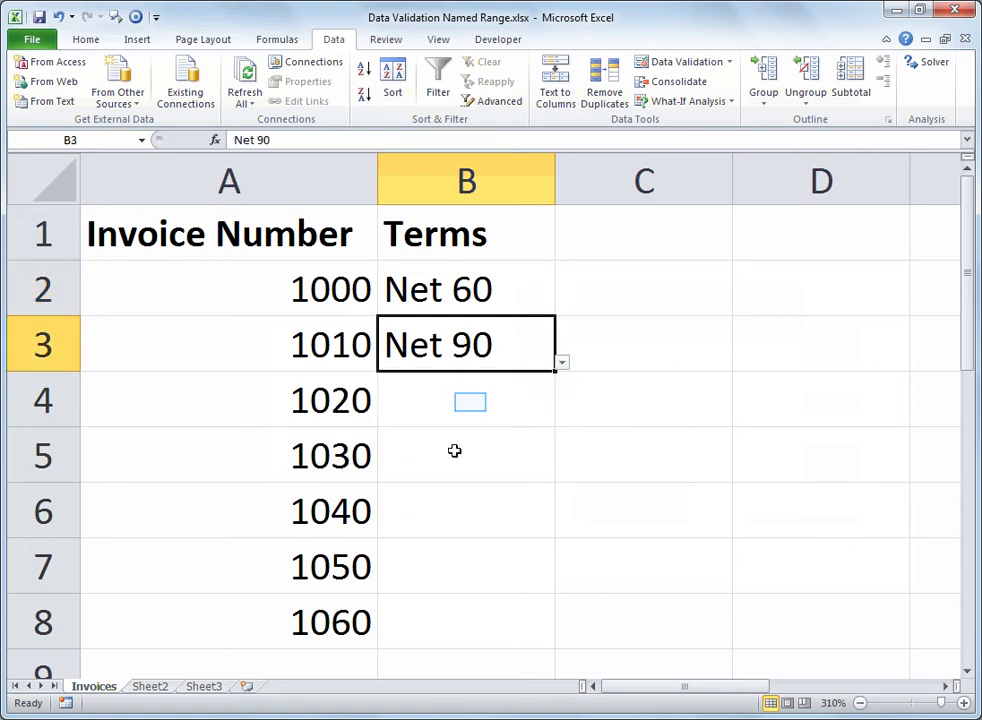
# Choose Net 30 in cell B4 from its validation list.
pyautogui.click(472, 405)
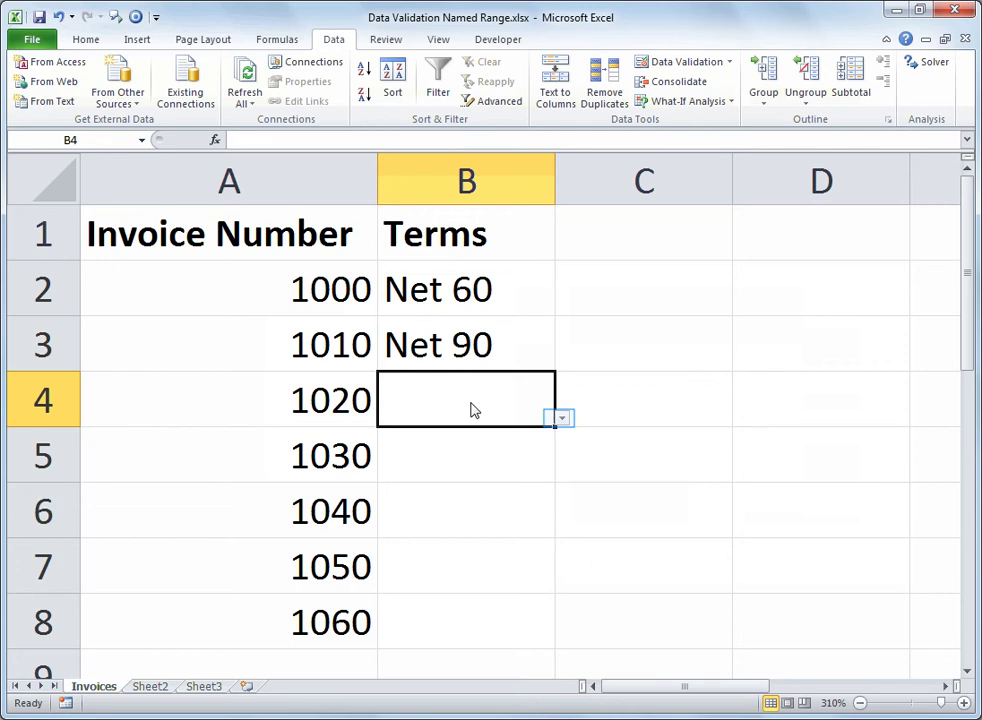
pyautogui.click(561, 420)
pyautogui.click(520, 440)
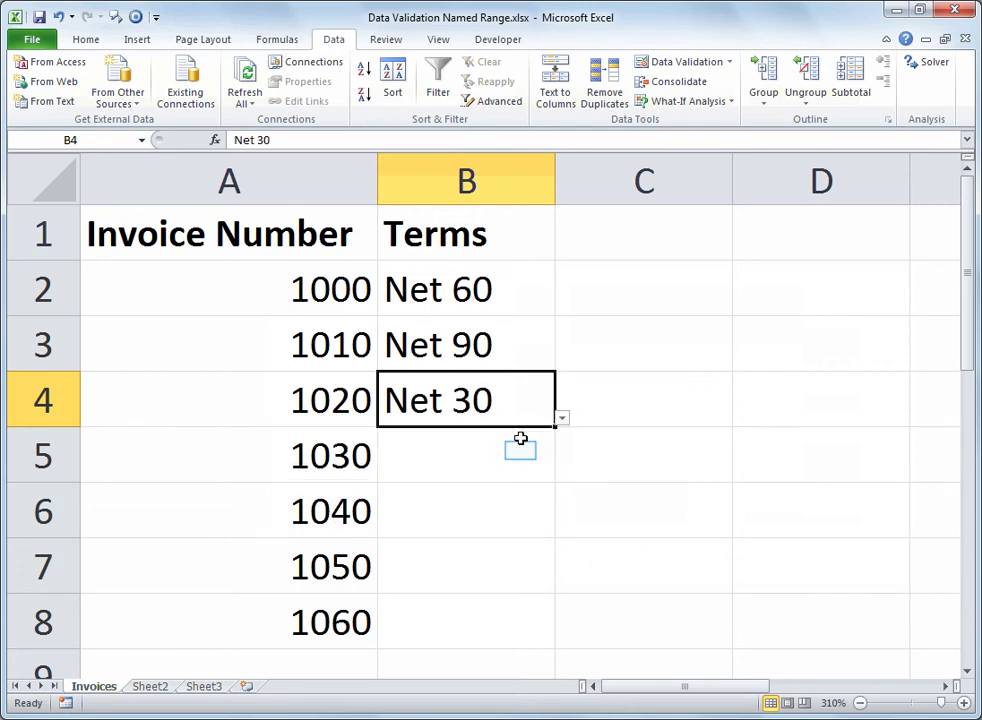
# Enter the non-standard term Net 45 in cell B5, accepting the warning, and choose Net 90 in B6 from the validation list.
pyautogui.click(520, 449)
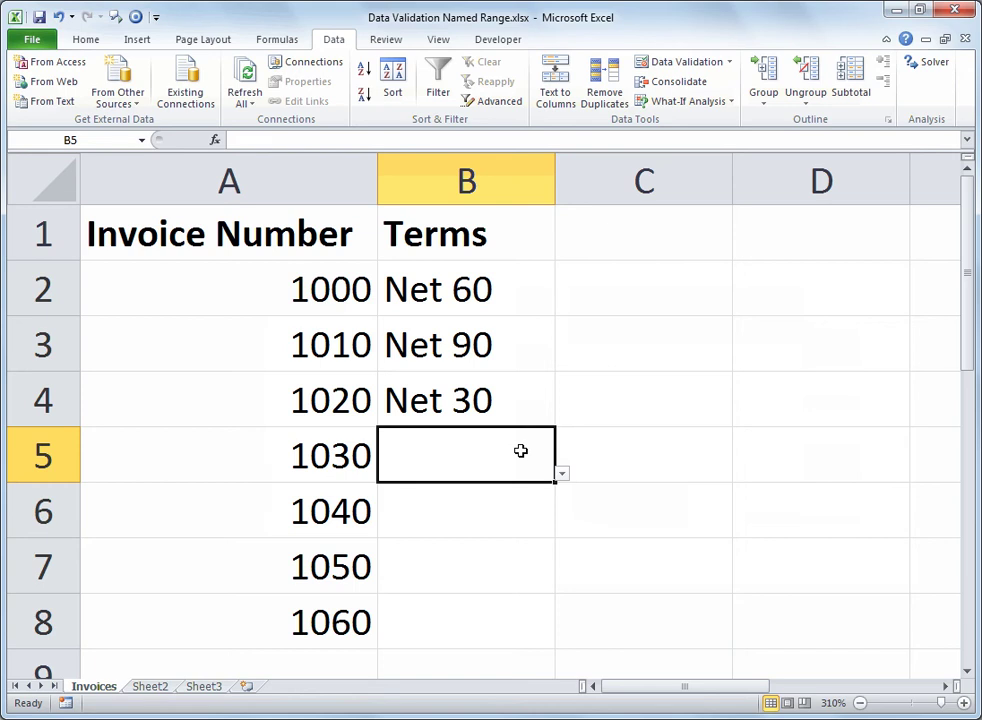
pyautogui.write('Net ')
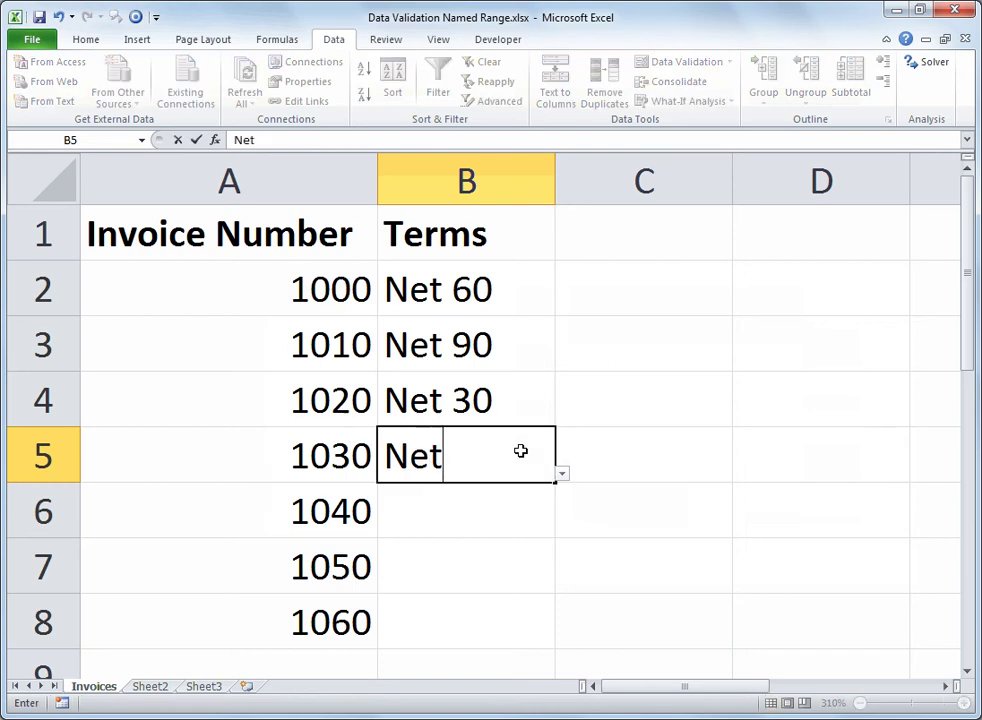
pyautogui.write('45')
pyautogui.press('Return')
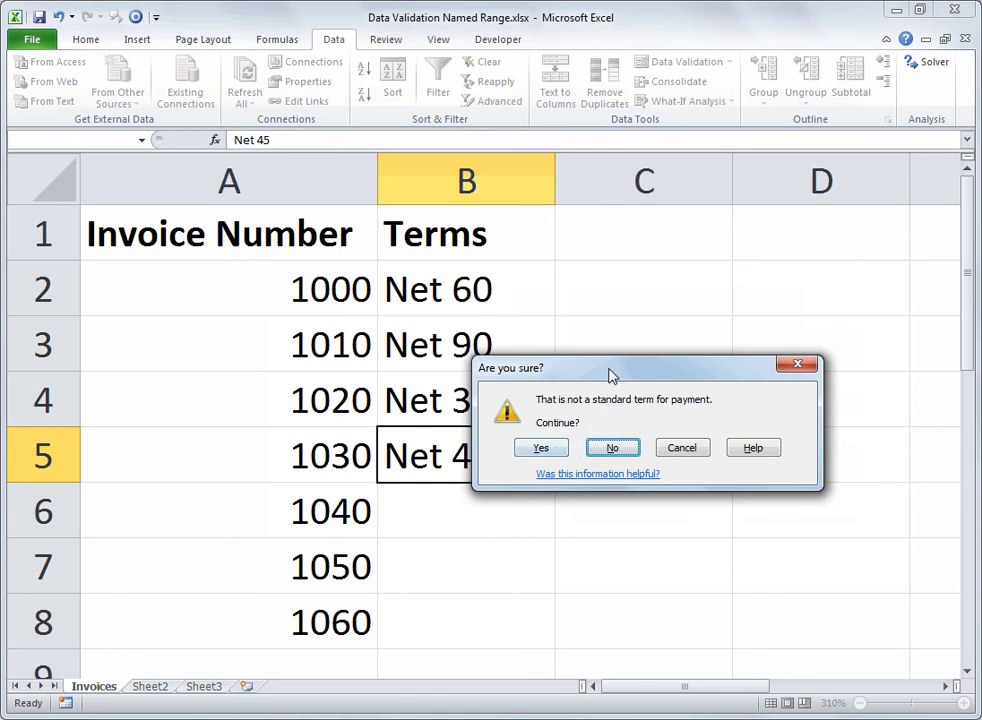
pyautogui.moveTo(612, 375); pyautogui.dragTo(667, 298)
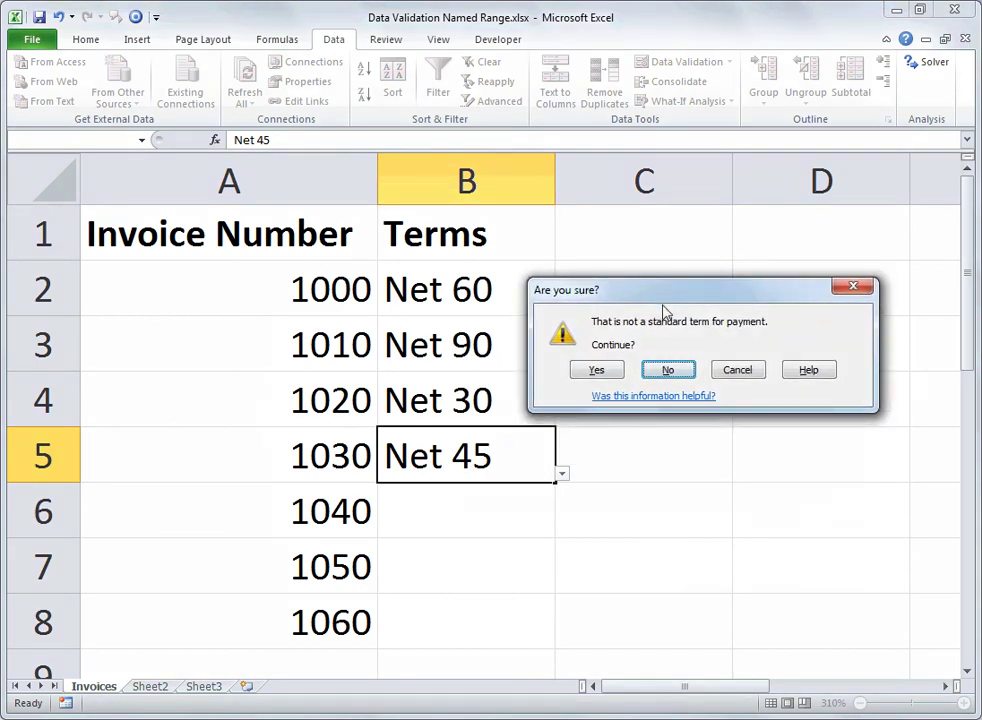
pyautogui.click(598, 371)
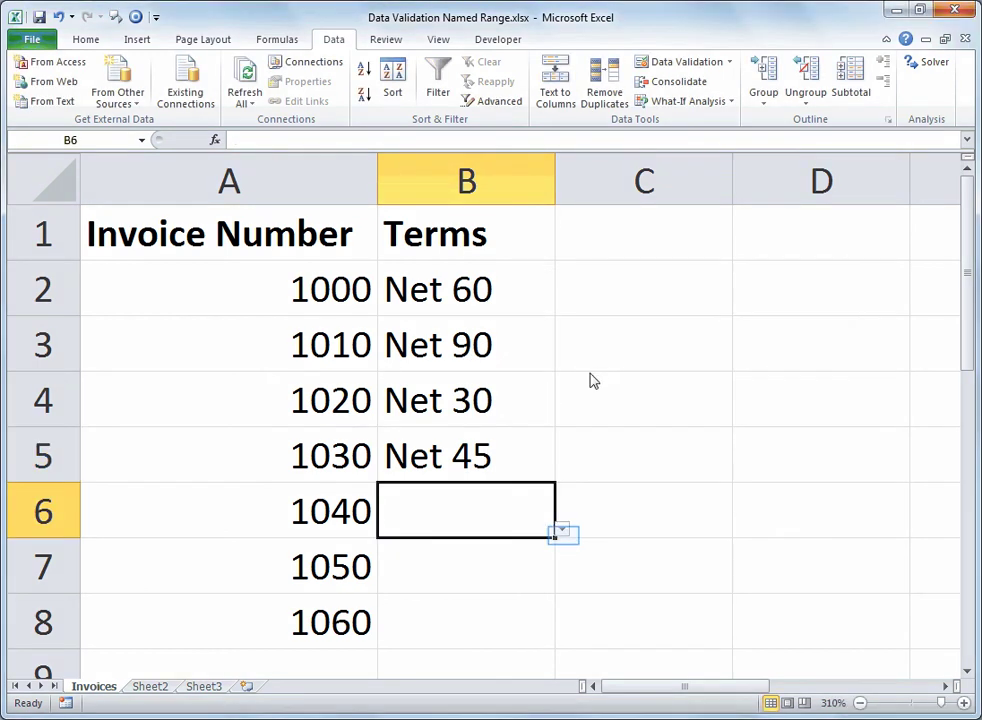
pyautogui.click(563, 530)
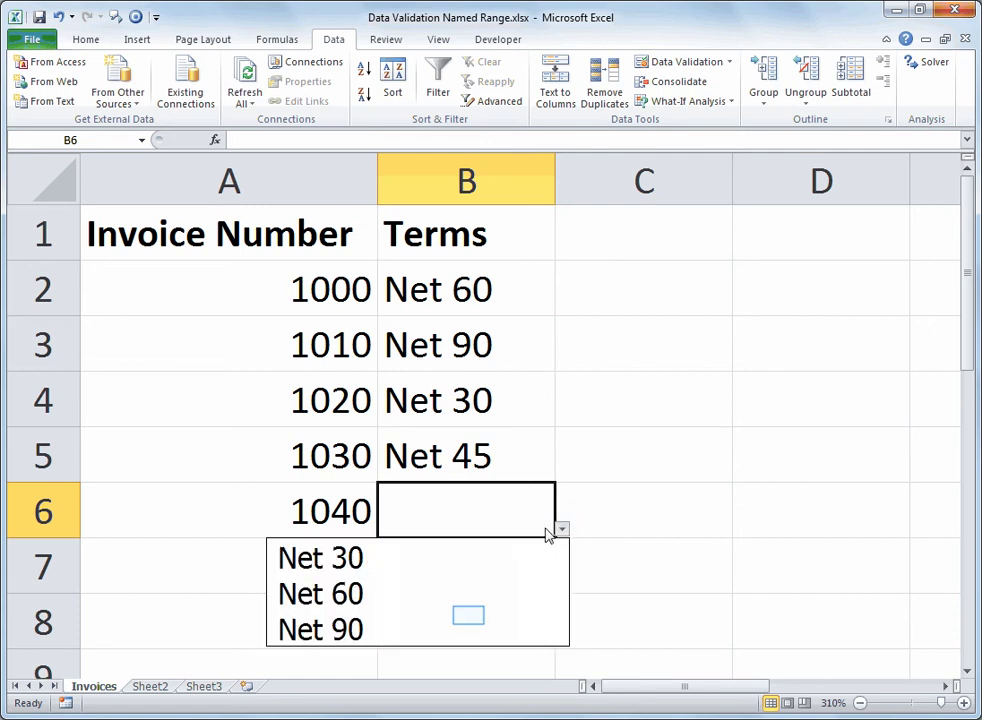
pyautogui.click(473, 615)
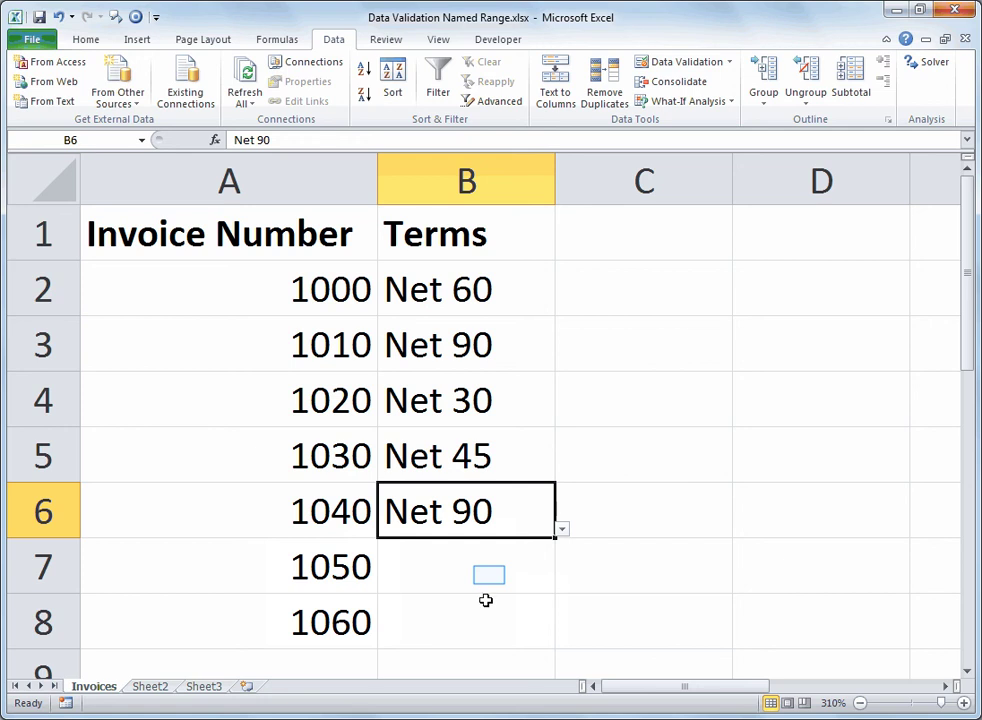
# Enter the non-standard term Net 15 in cell B7, accepting the warning, and choose Net 30 in B8 from the validation list.
pyautogui.click(489, 574)
pyautogui.write('Net ')
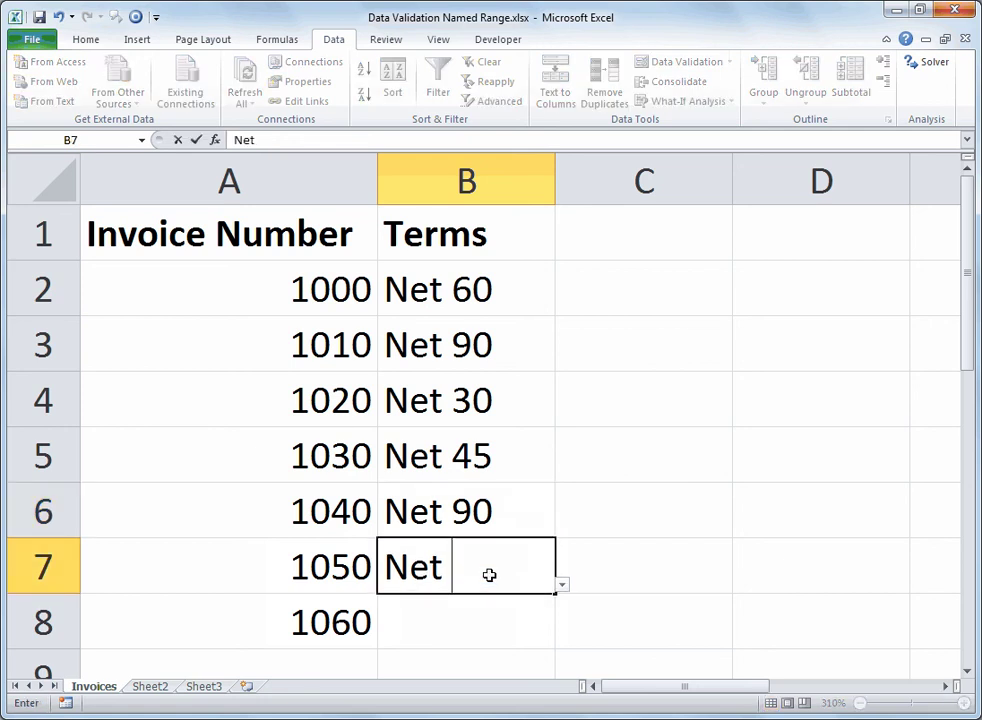
pyautogui.write('15')
pyautogui.press('Return')
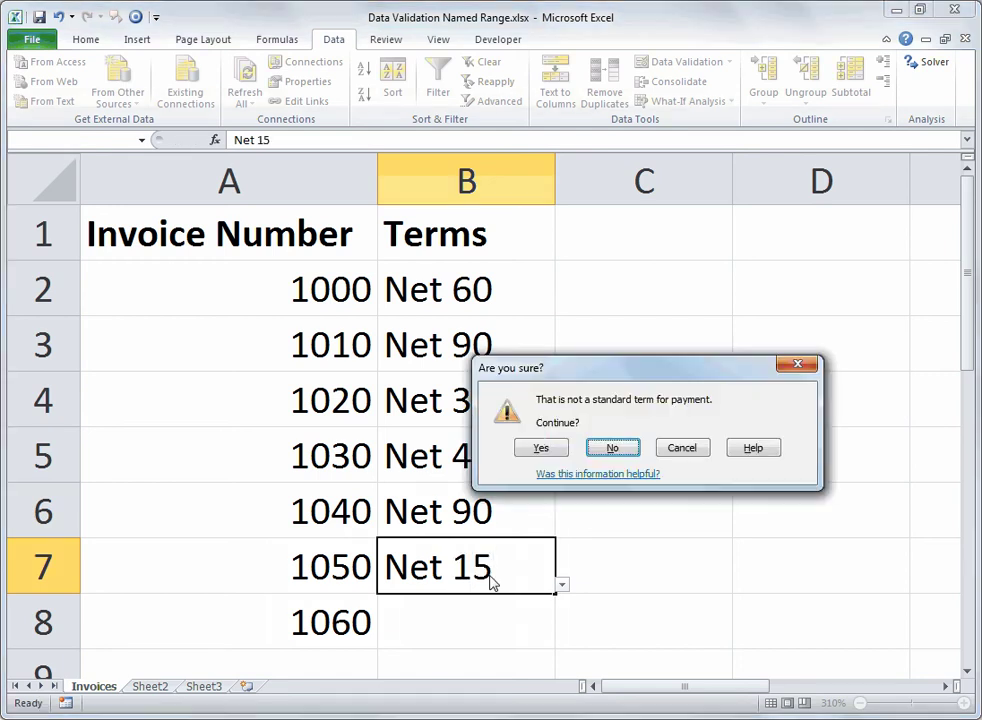
pyautogui.click(545, 449)
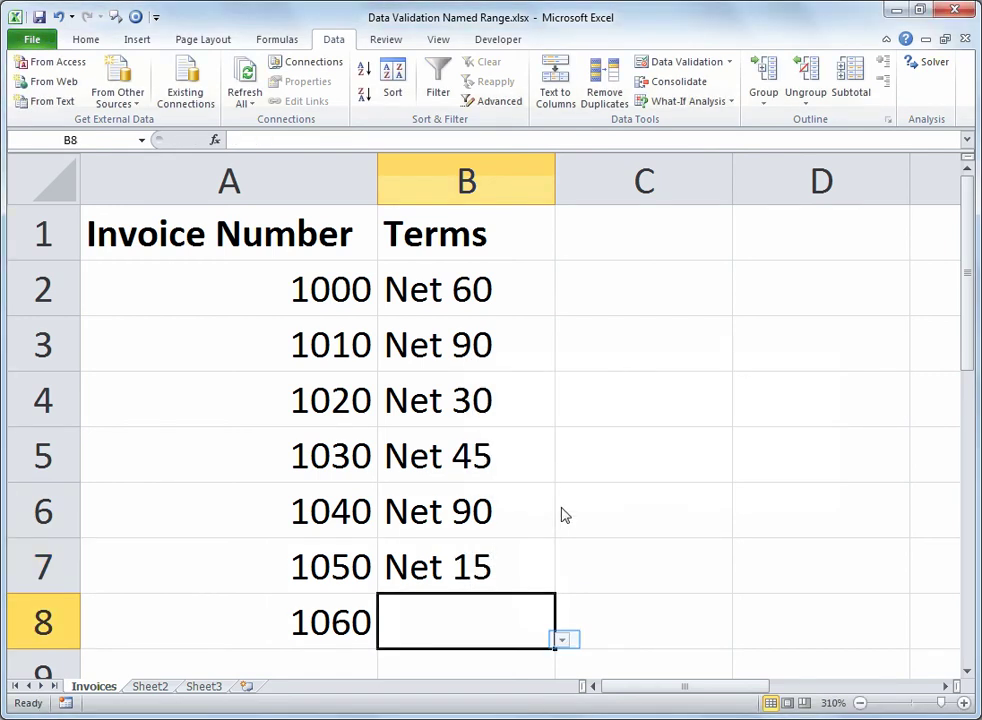
pyautogui.click(564, 638)
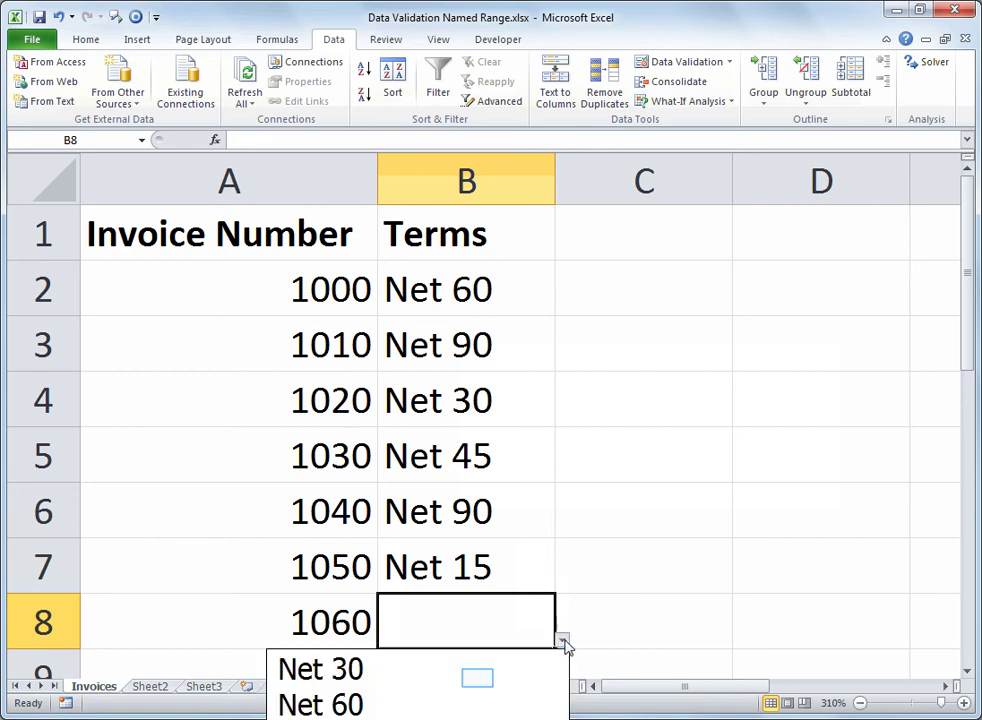
pyautogui.click(479, 685)
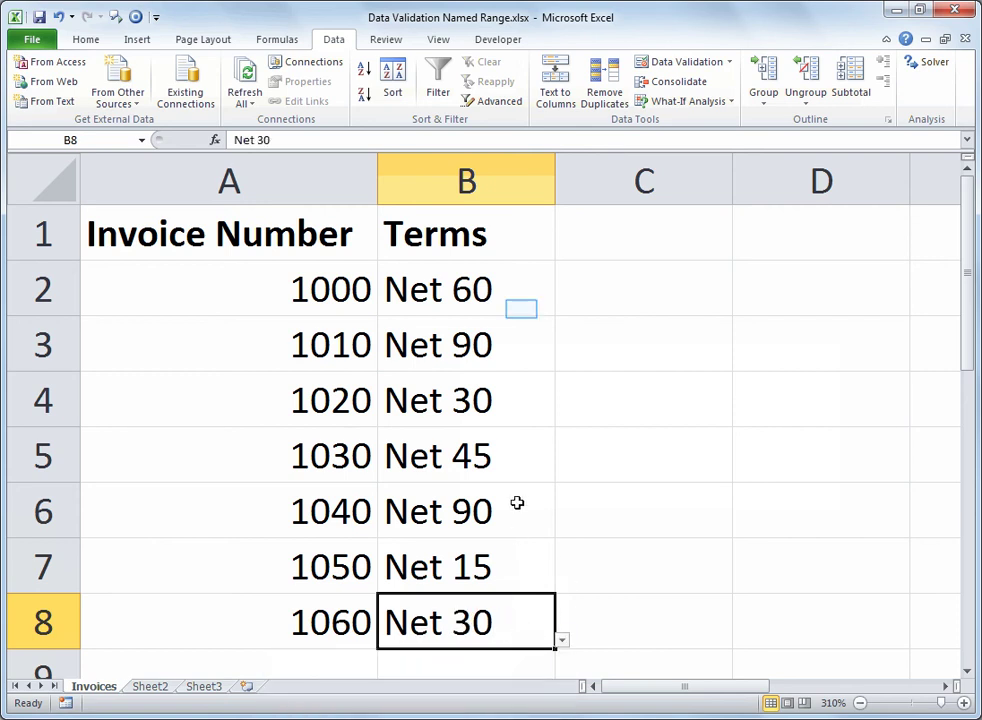
# Circle the invalid data in the Terms column of the invoice list.
pyautogui.click(521, 309)
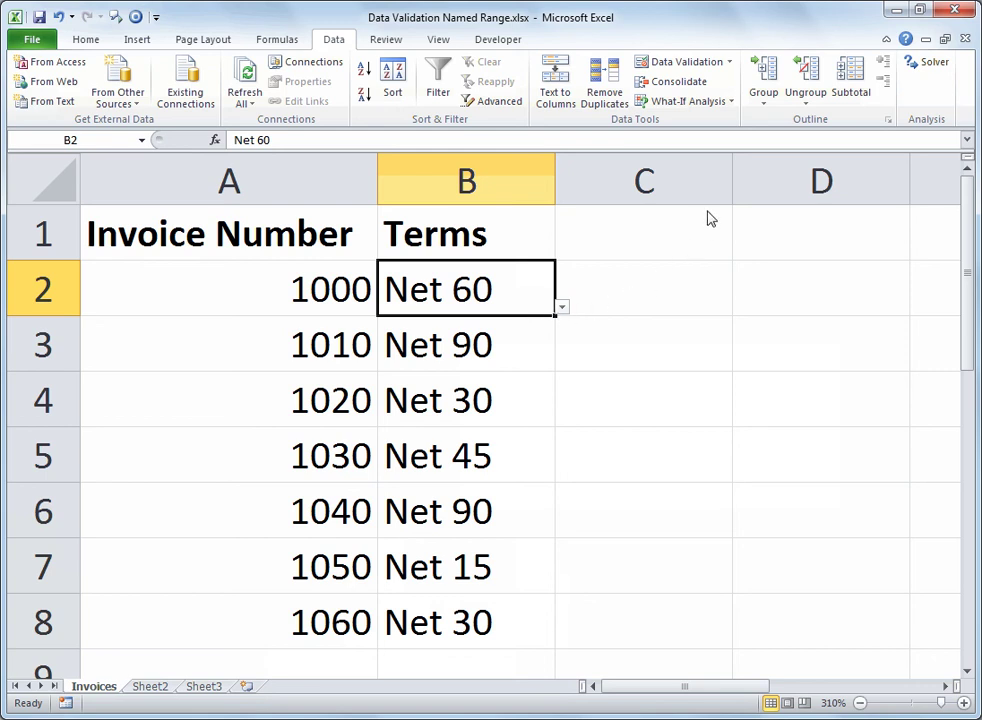
pyautogui.click(734, 66)
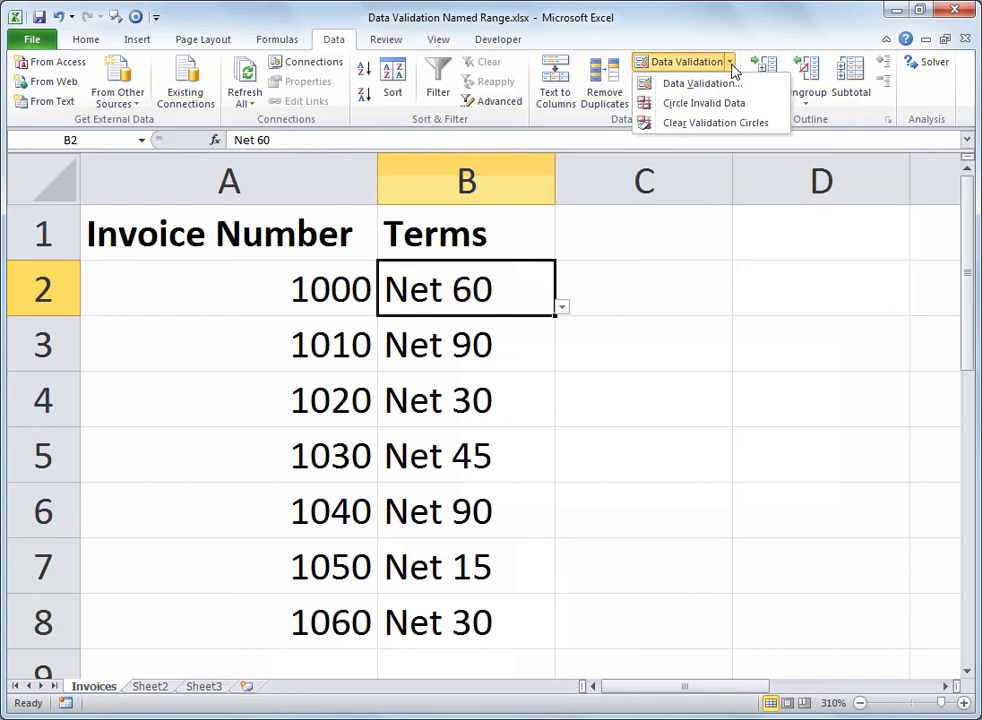
pyautogui.press('Down')
pyautogui.press('Down')
pyautogui.click(704, 103)
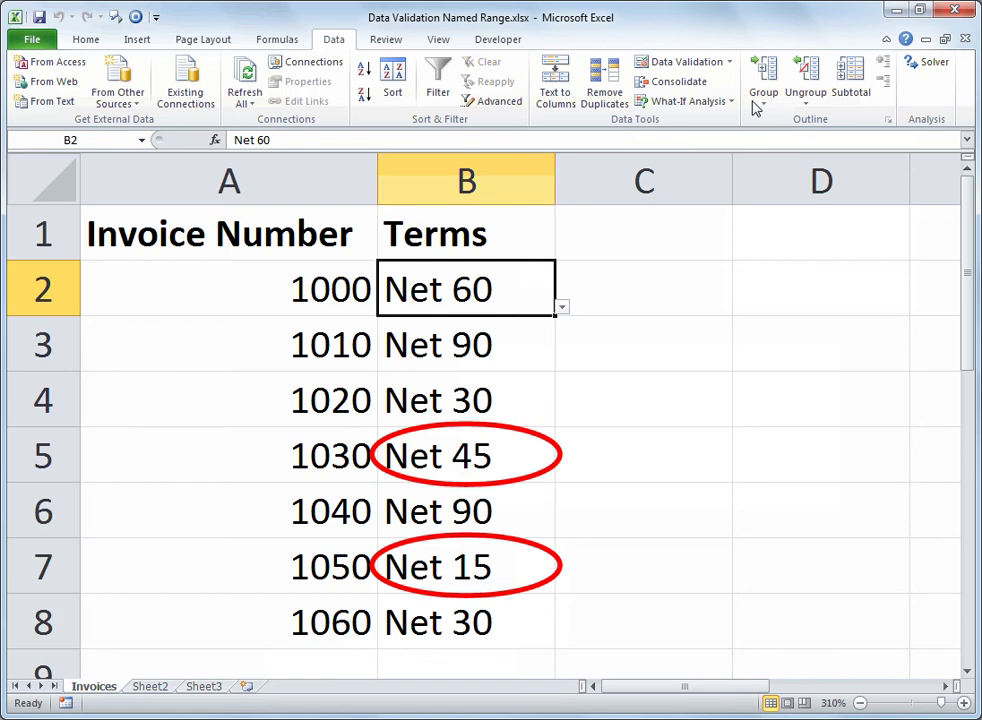
# Save the workbook and reapply the circles around the invalid Terms entries.
pyautogui.hotkey('ctrl', 's')
pyautogui.click(40, 18)
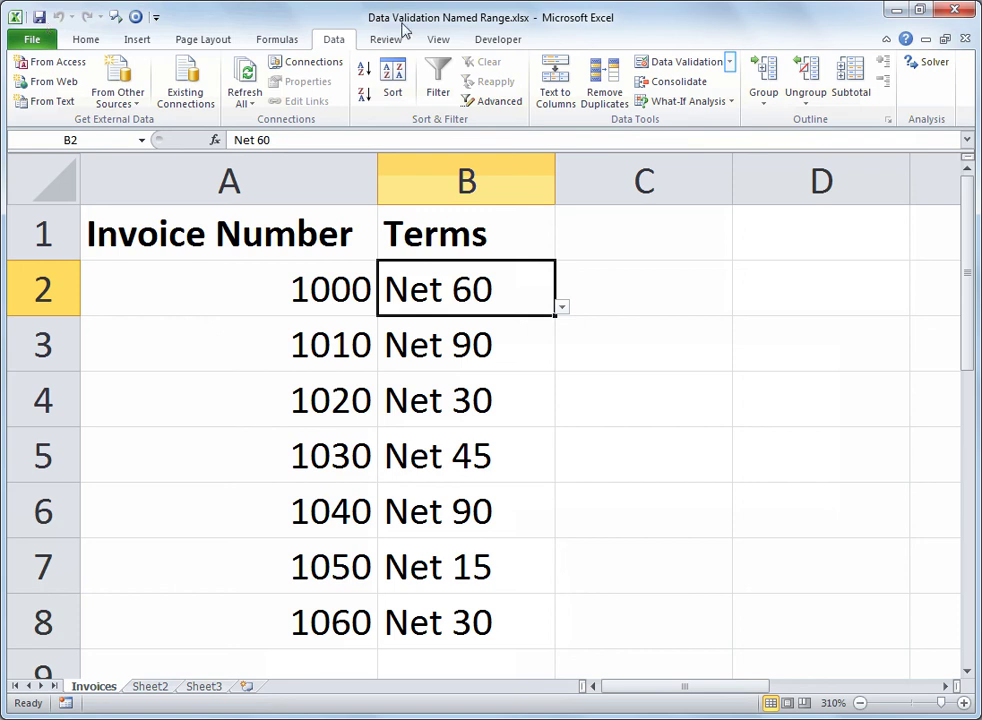
pyautogui.click(729, 64)
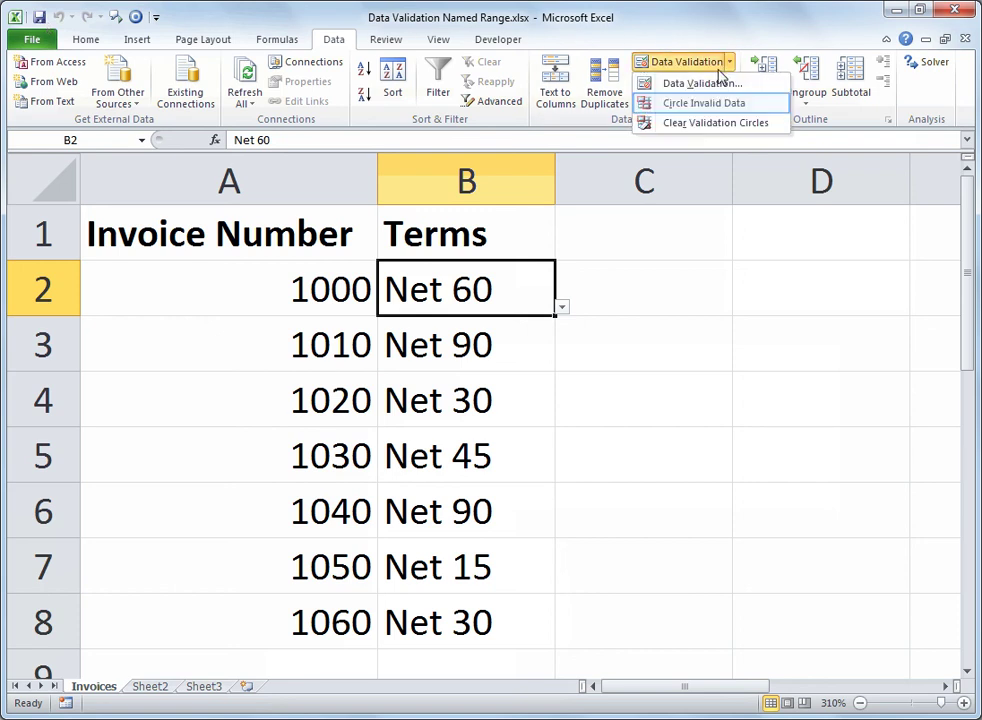
pyautogui.click(714, 101)
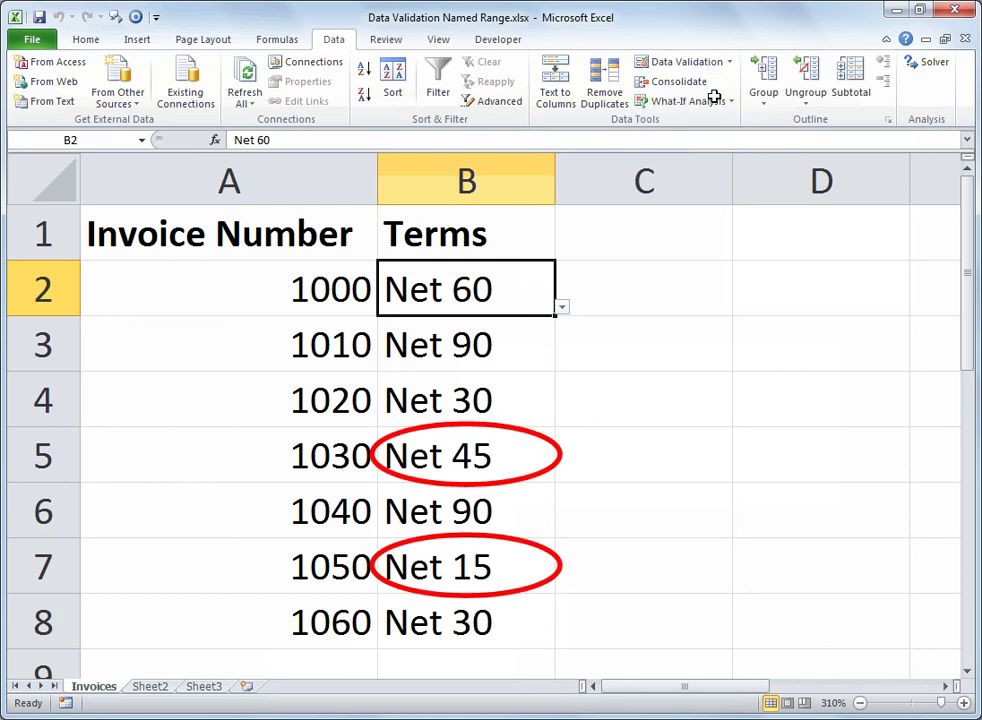